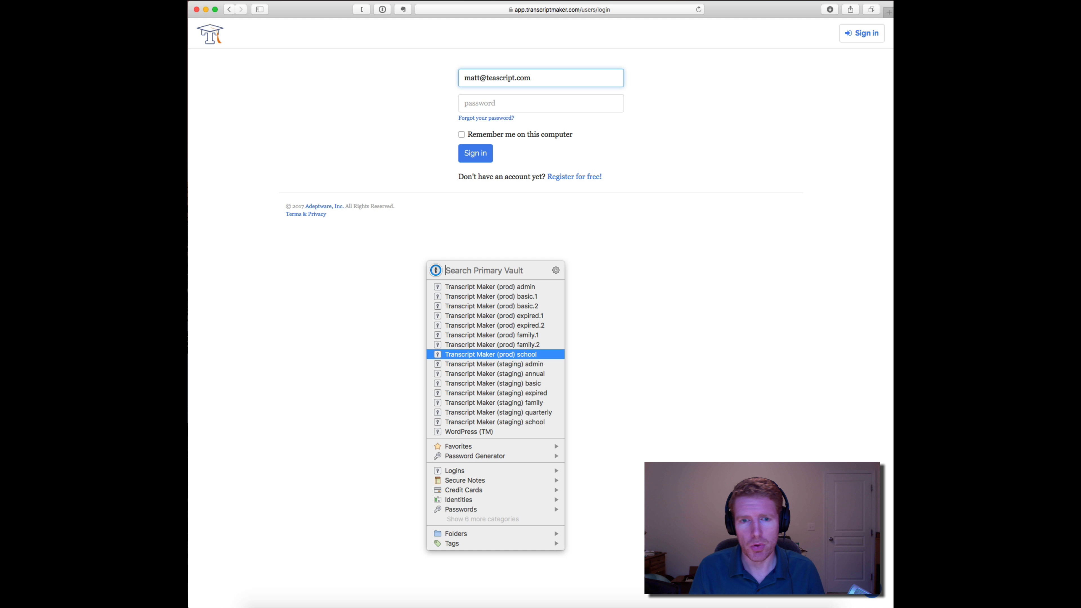
- Sign in to the Transcript Maker account with the selected saved login
key(Return)
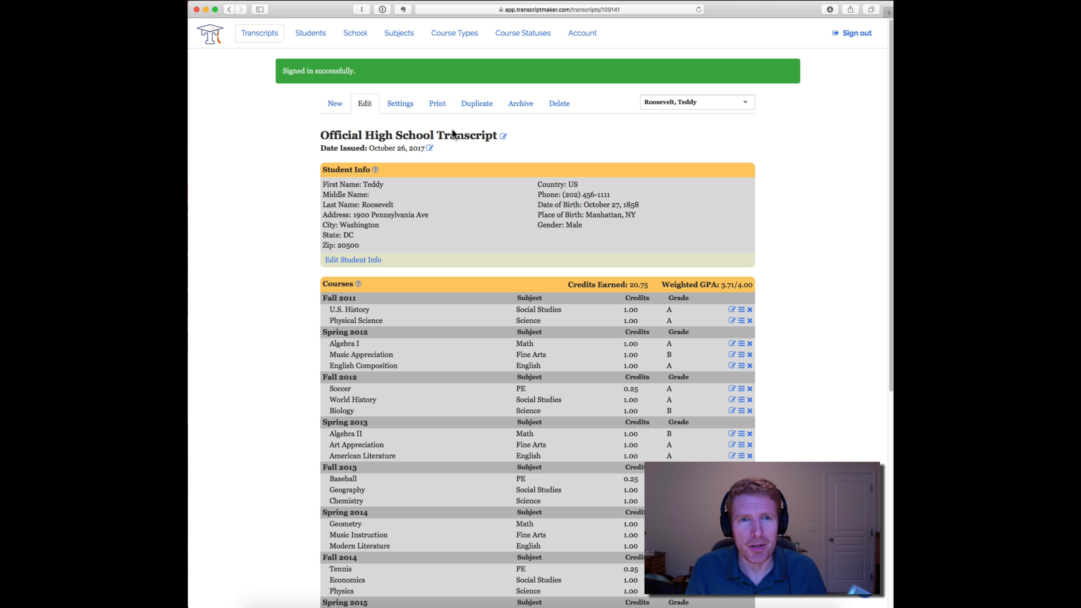
- Archive the Official High School Transcript, confirming the prompt
click(523, 111)
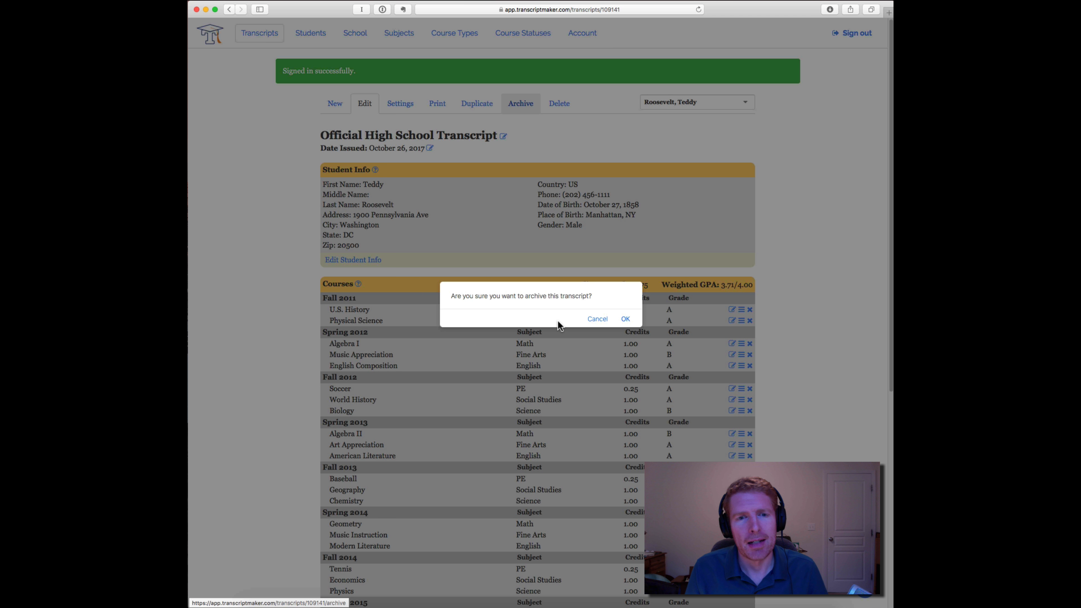
click(626, 320)
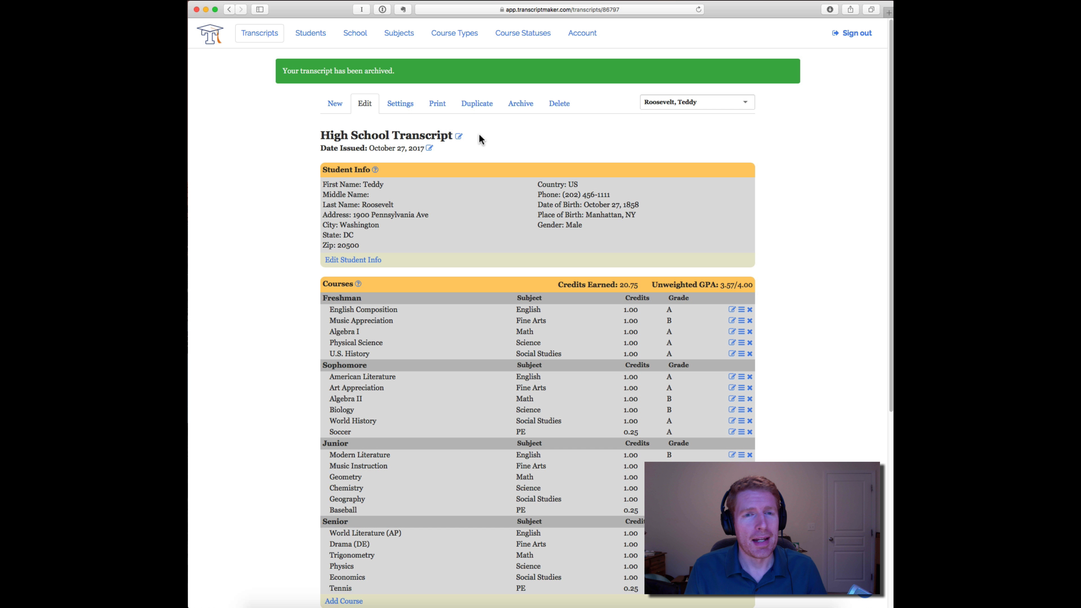
- Restore the archived Roosevelt, Teddy transcript from the Students list, confirming the prompt
click(311, 41)
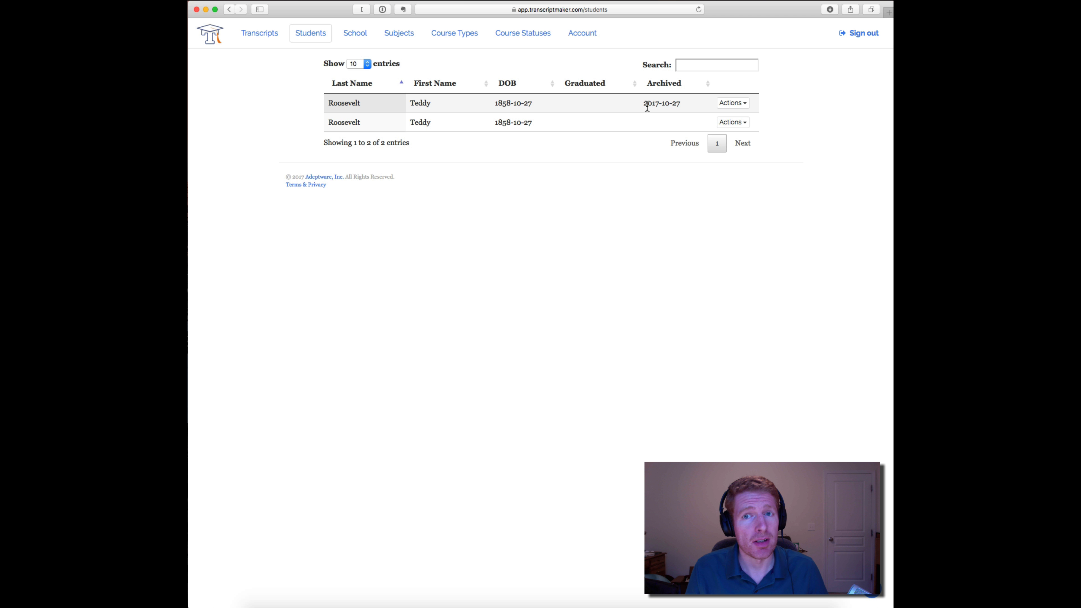
click(741, 104)
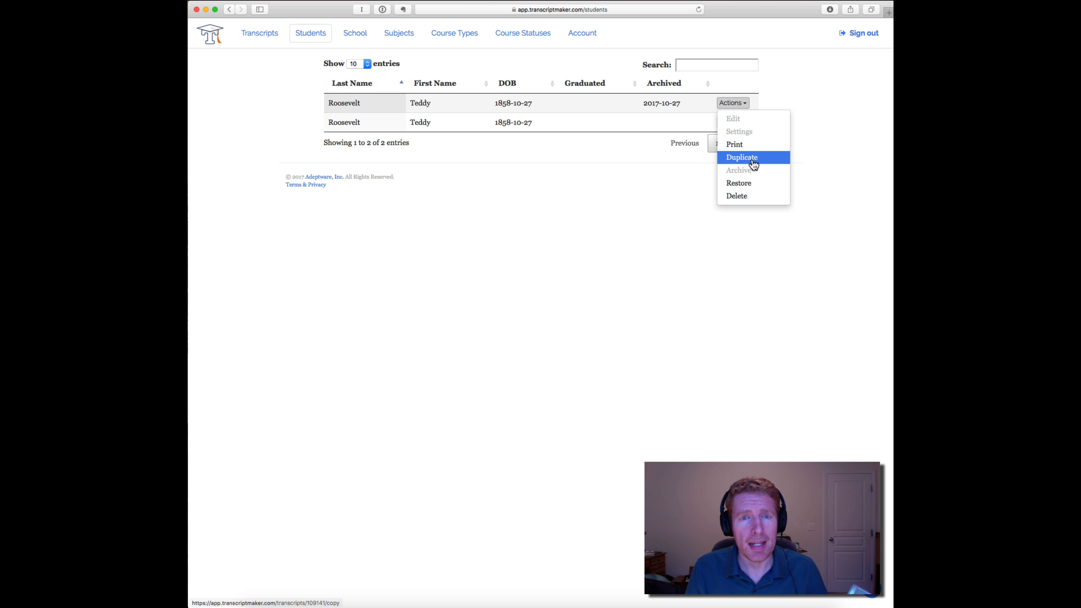
click(752, 183)
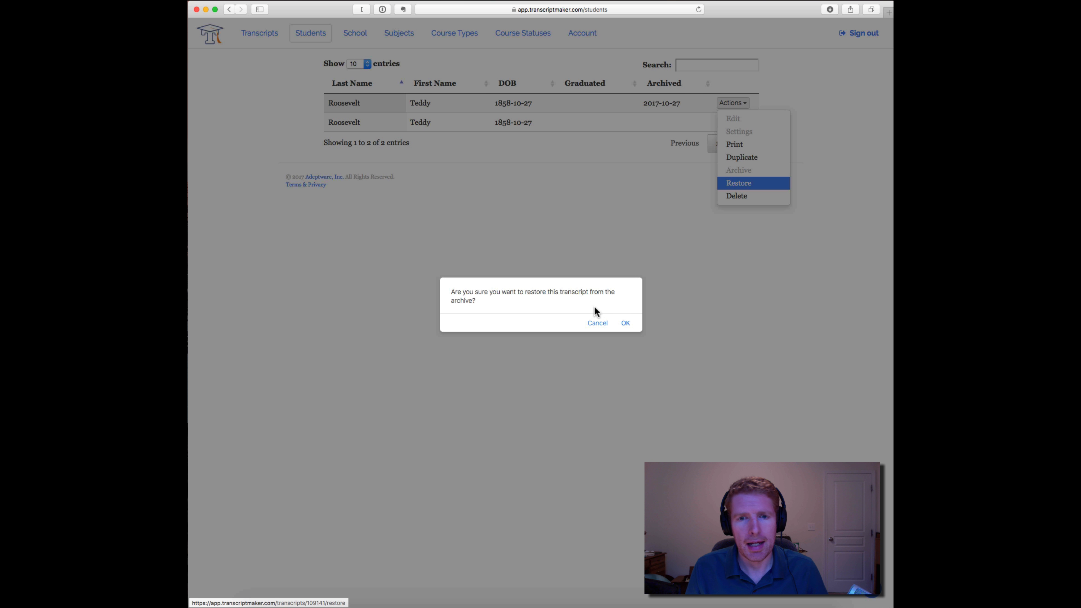
click(625, 323)
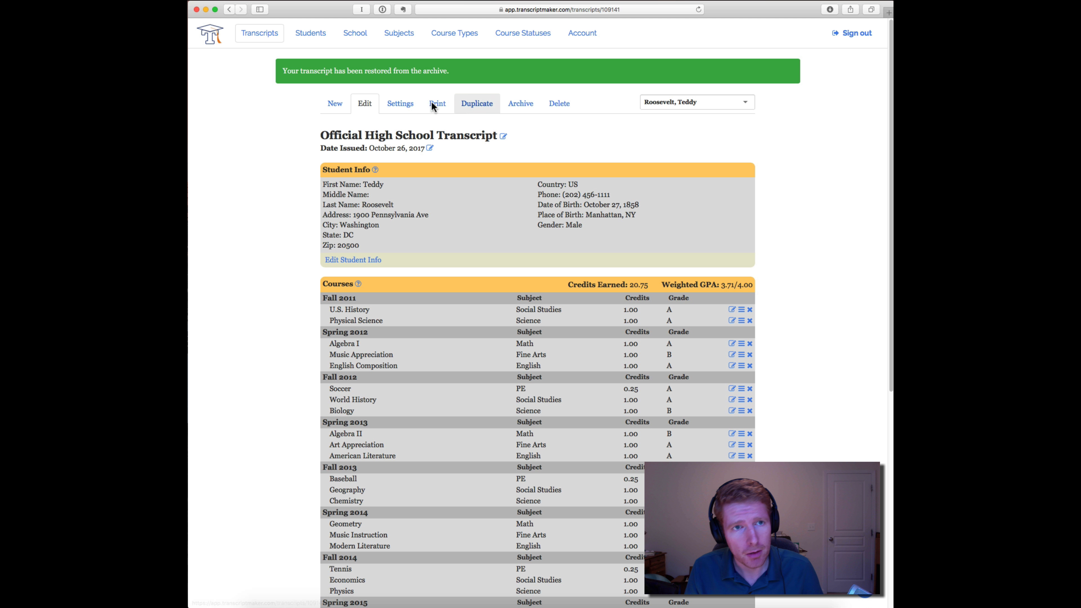
- Return to the transcript and open the Physical Science course for editing to view its course type options
click(317, 35)
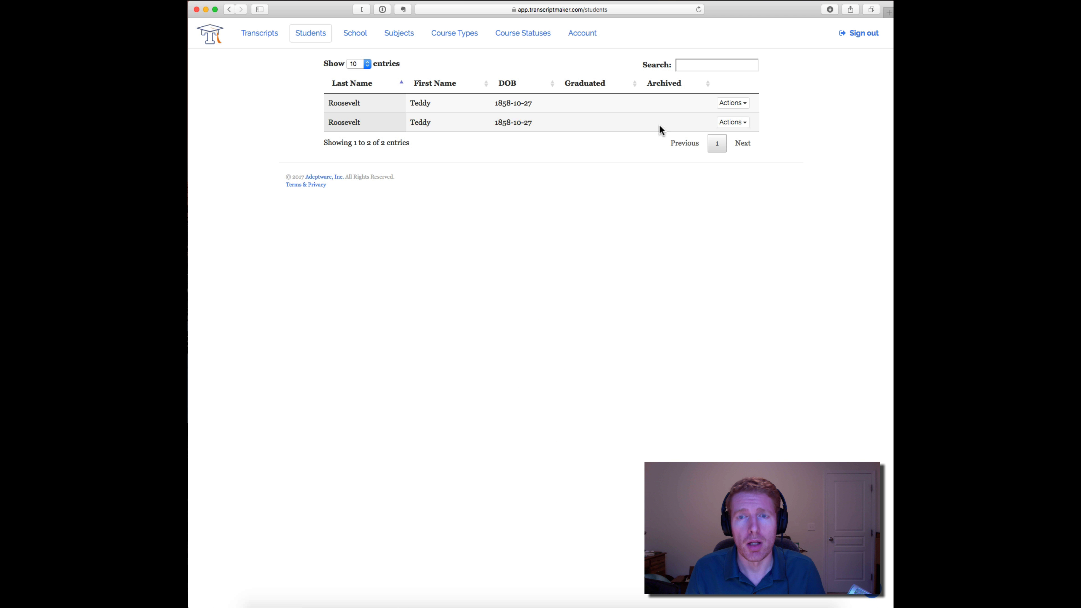
click(263, 37)
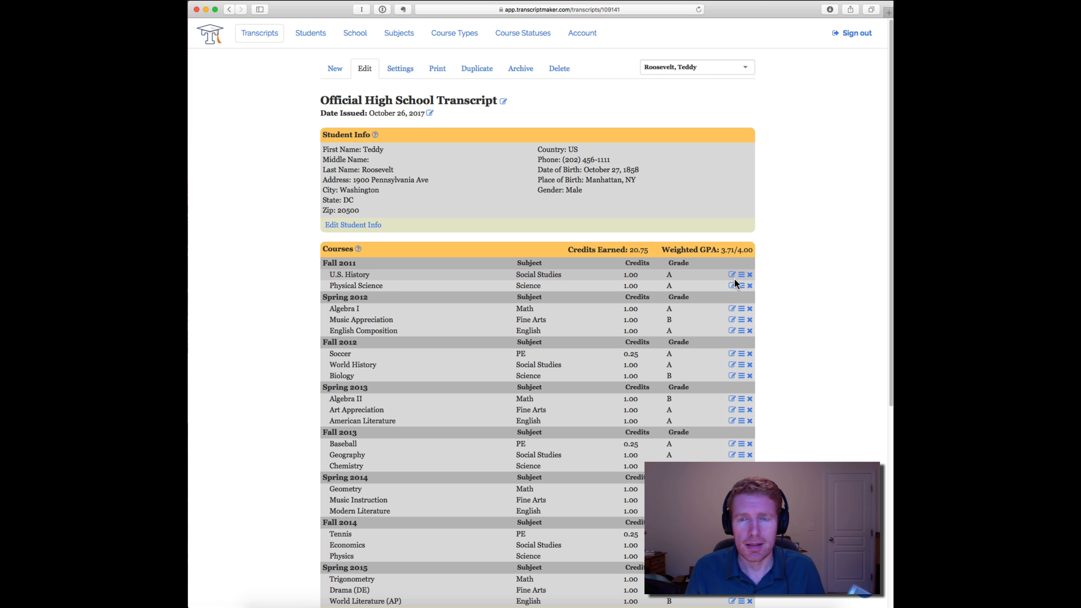
scroll(795, 244, down, 3)
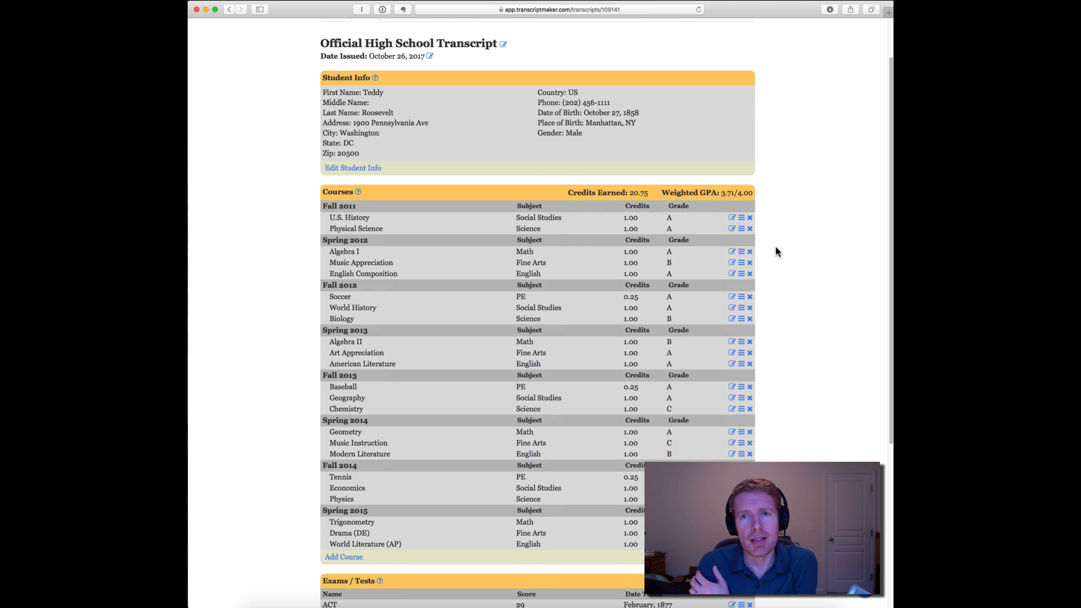
click(732, 228)
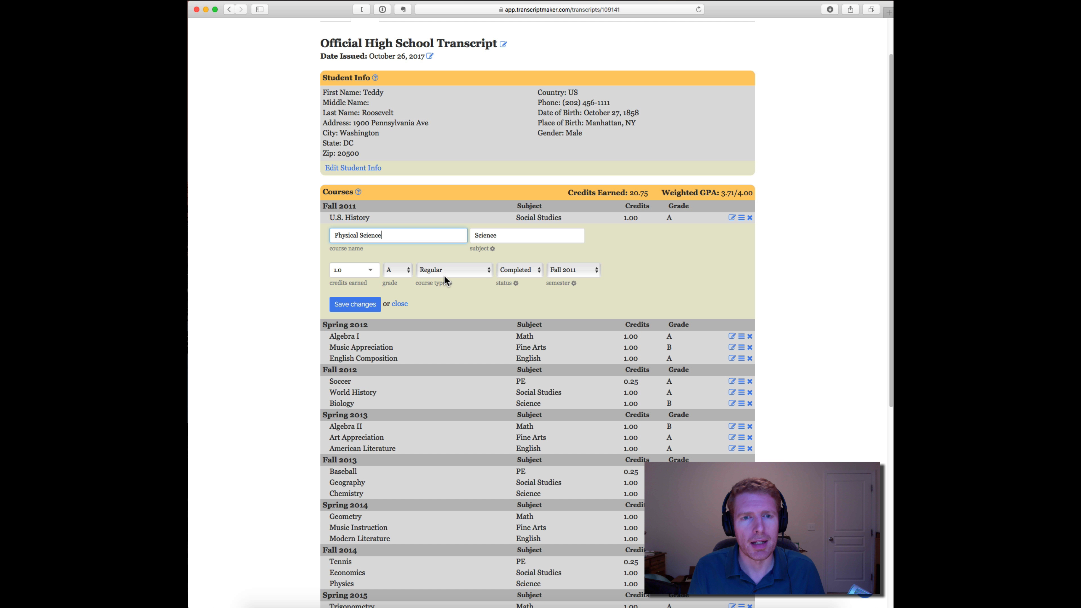
click(484, 271)
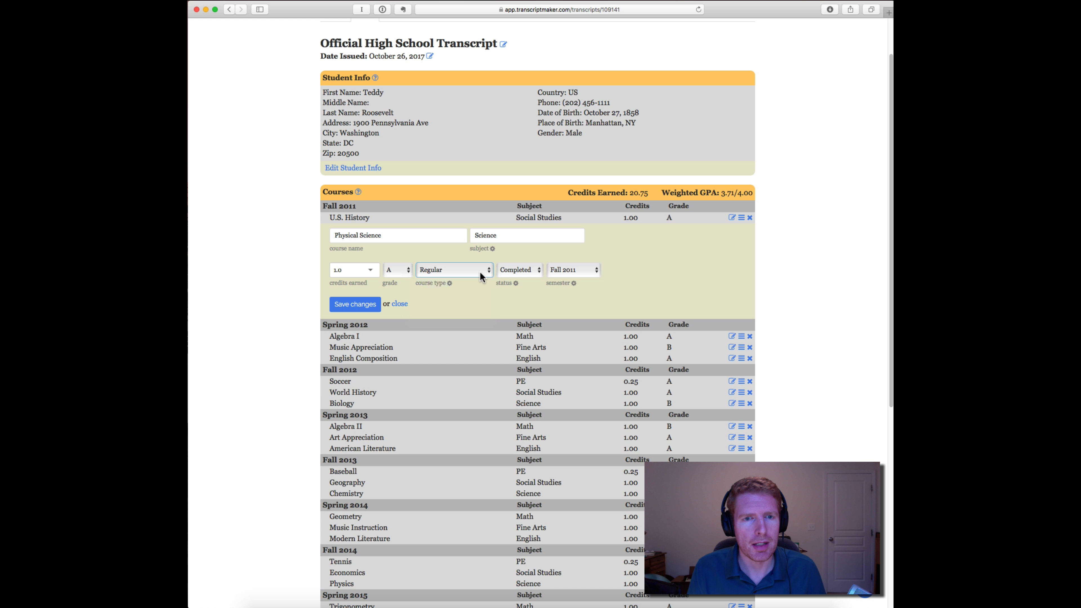
click(468, 272)
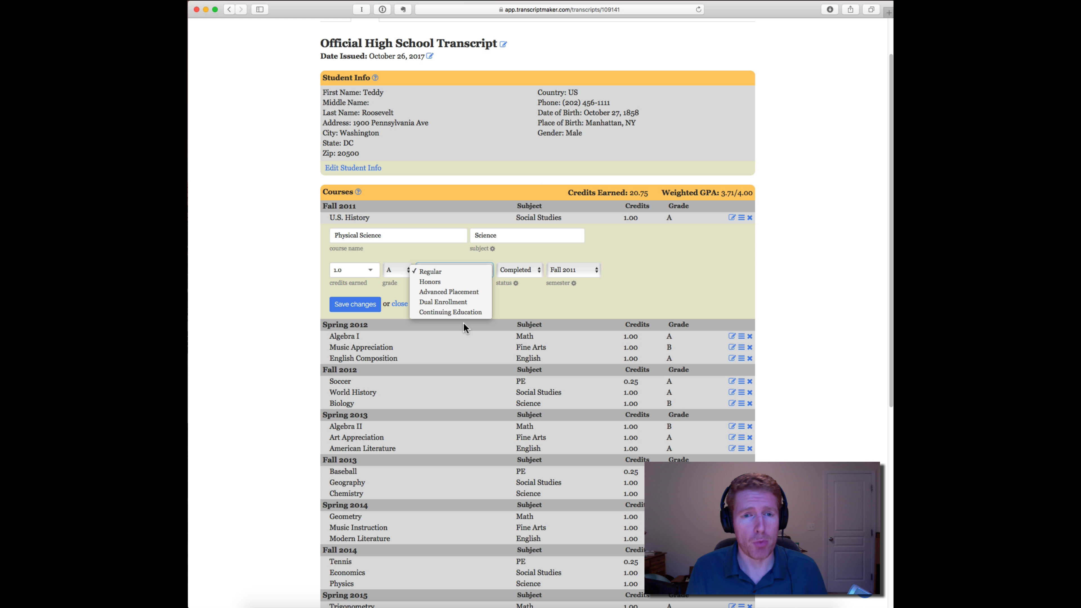
click(504, 306)
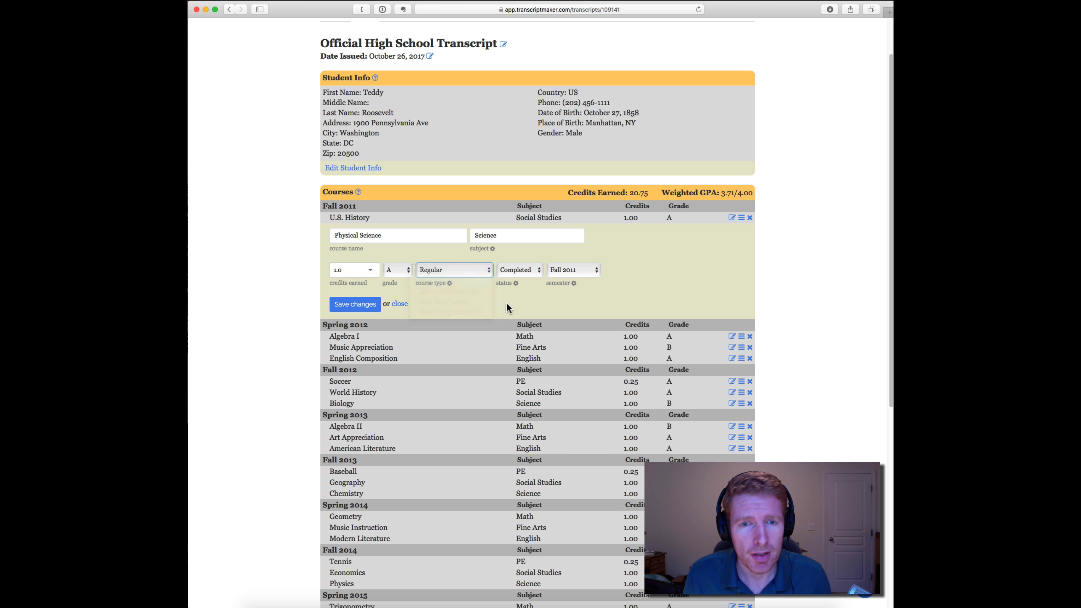
- Set the Physical Science course's status to In Progress
click(531, 275)
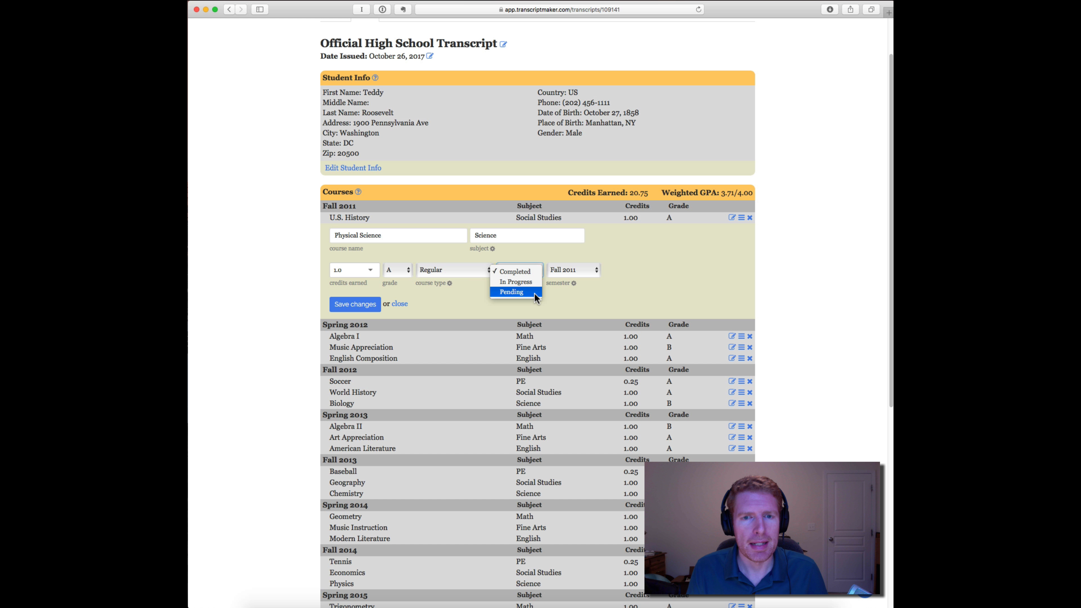
click(532, 274)
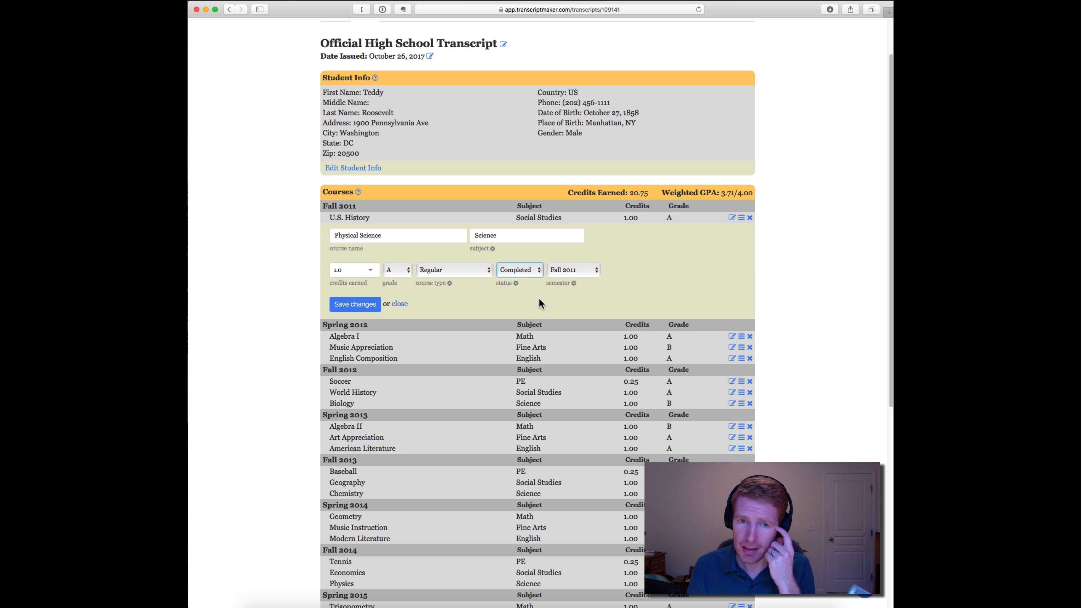
click(533, 272)
click(531, 280)
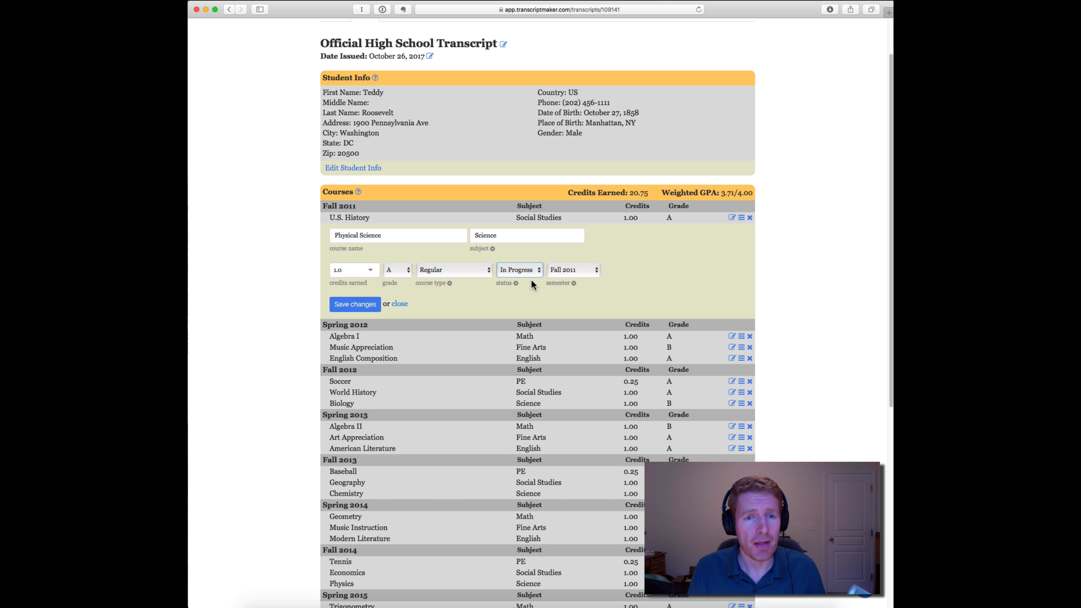
- Switch the Physical Science course type to Dual Enrollment and back to Regular
click(484, 273)
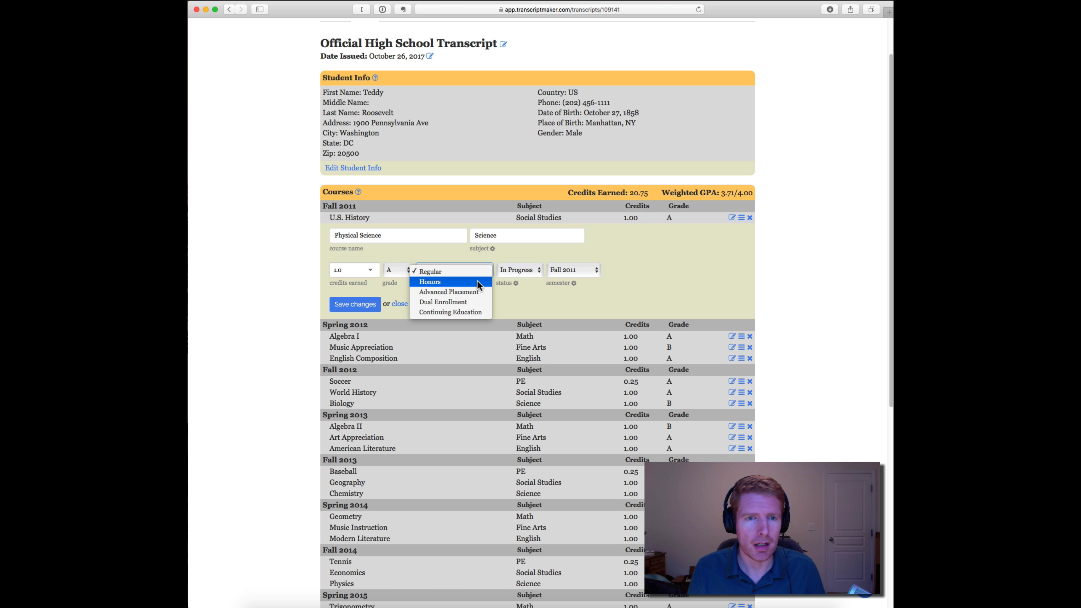
click(477, 300)
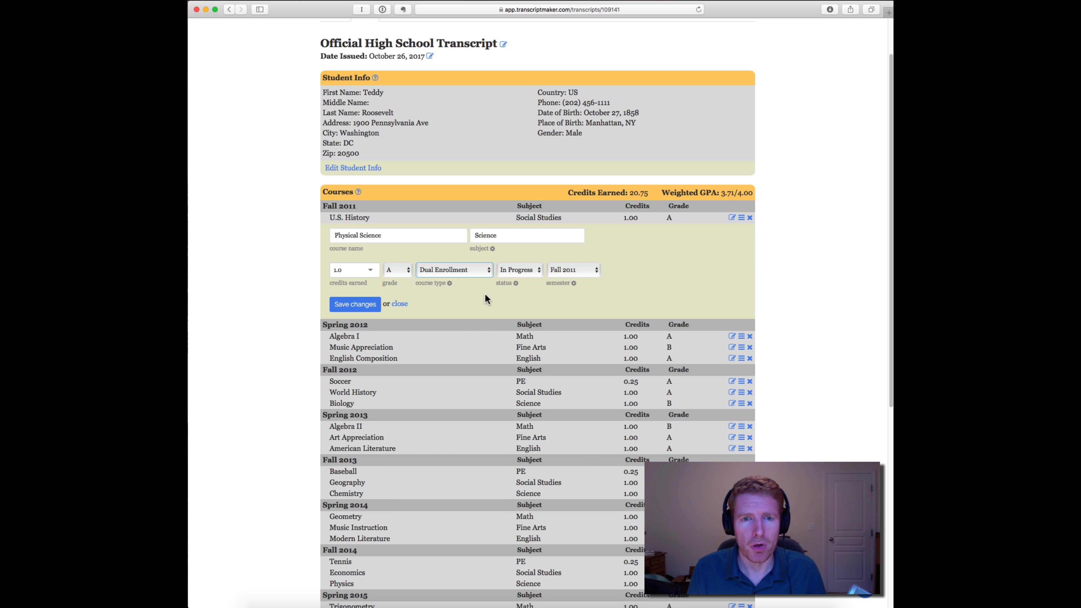
click(485, 273)
click(479, 245)
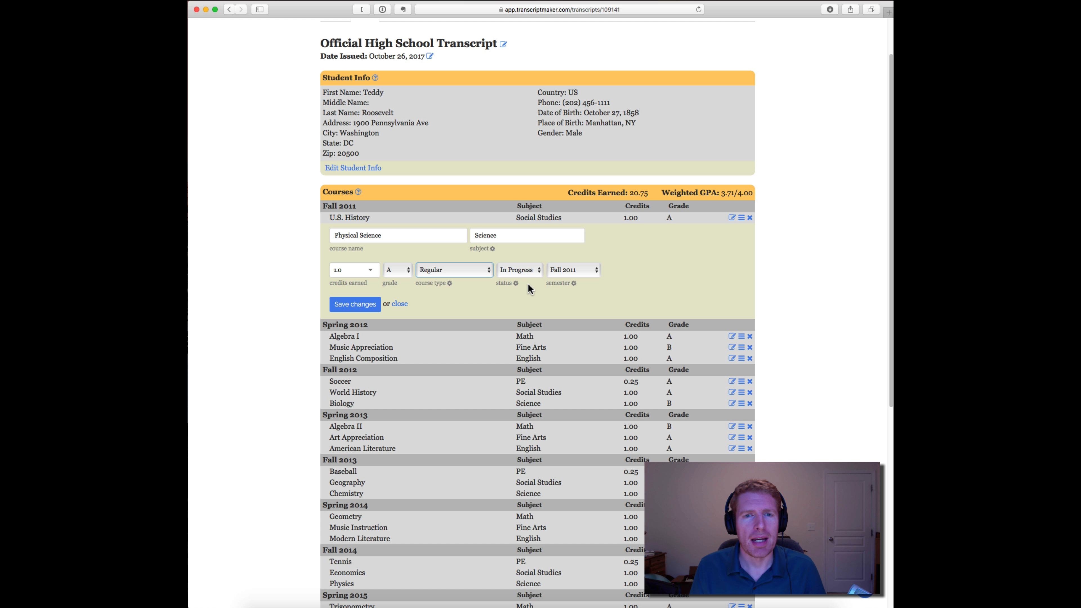
click(503, 296)
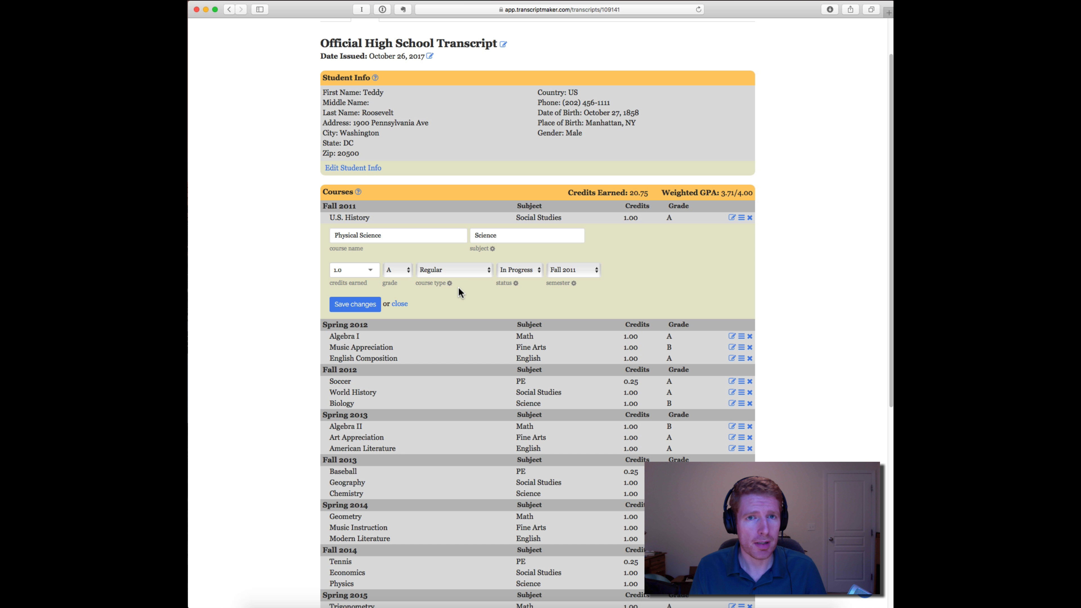
scroll(467, 292, up, 3)
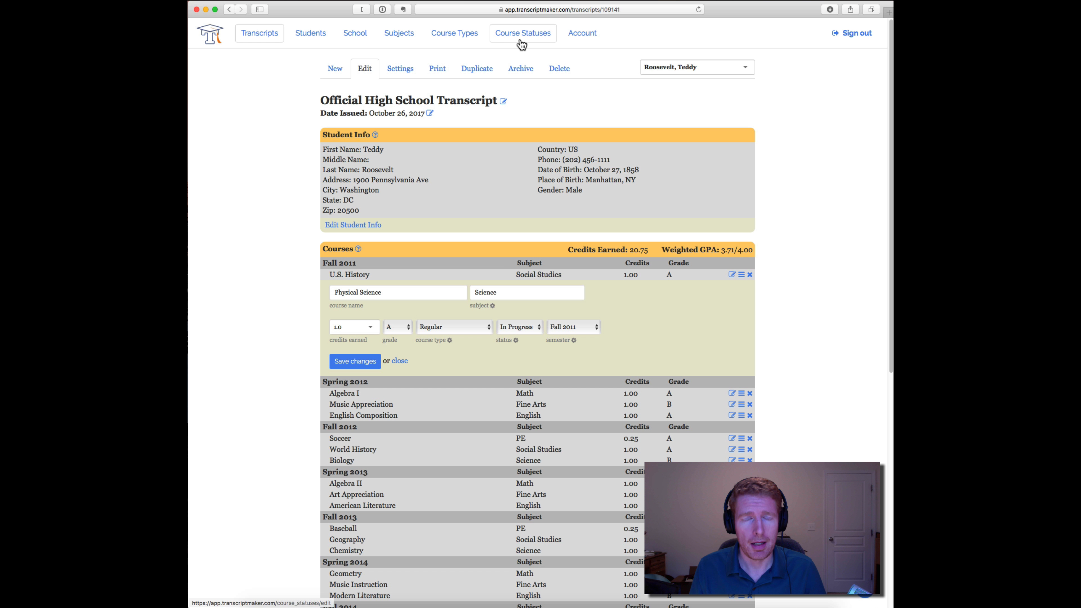
- Add a new course type named My Awesome Course Type
click(466, 40)
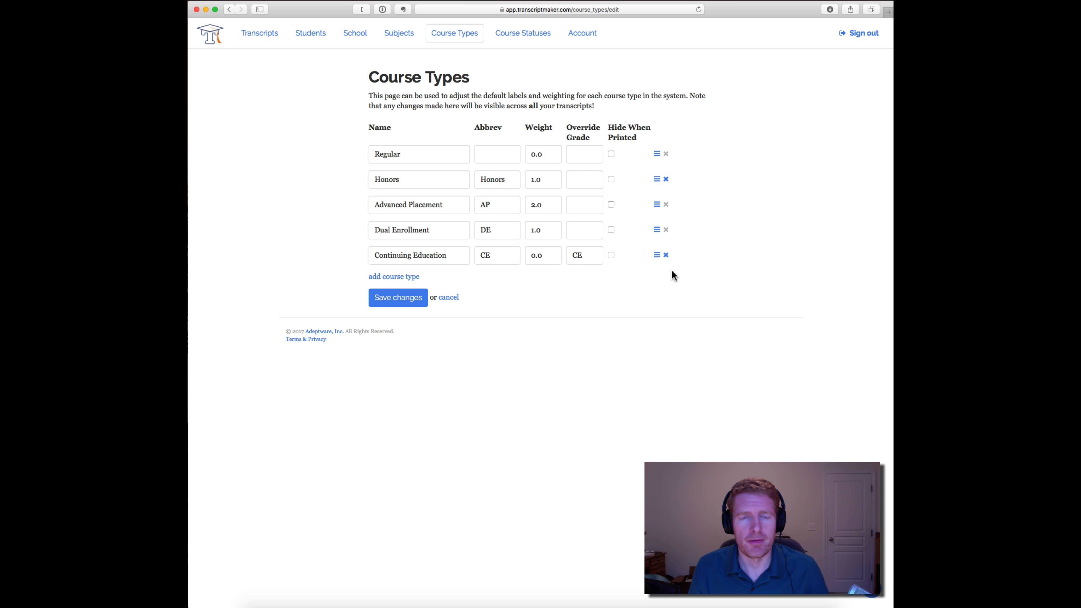
click(398, 277)
click(425, 281)
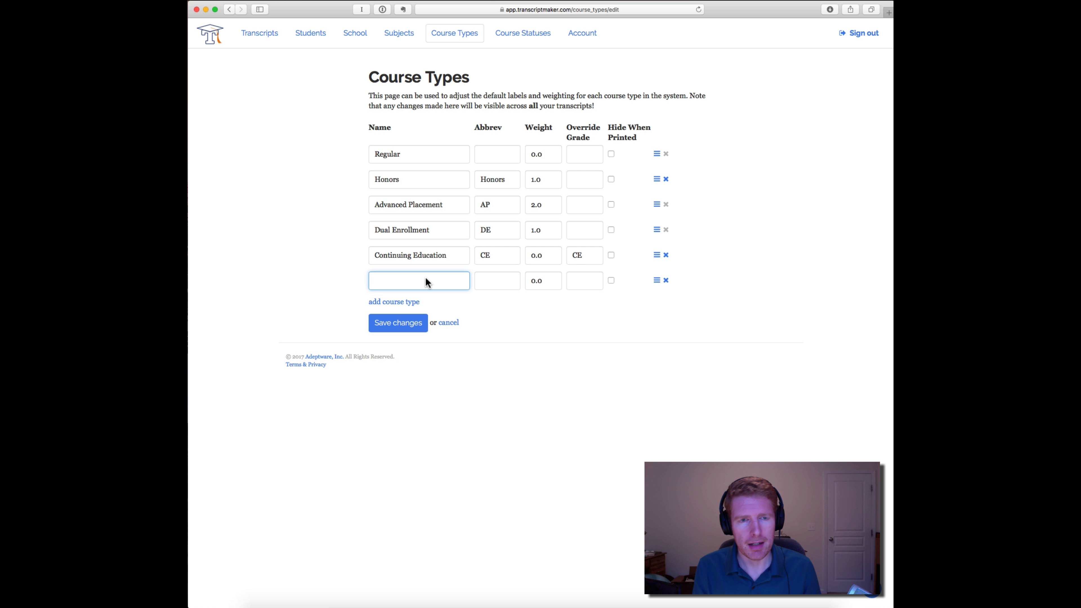
text(My A)
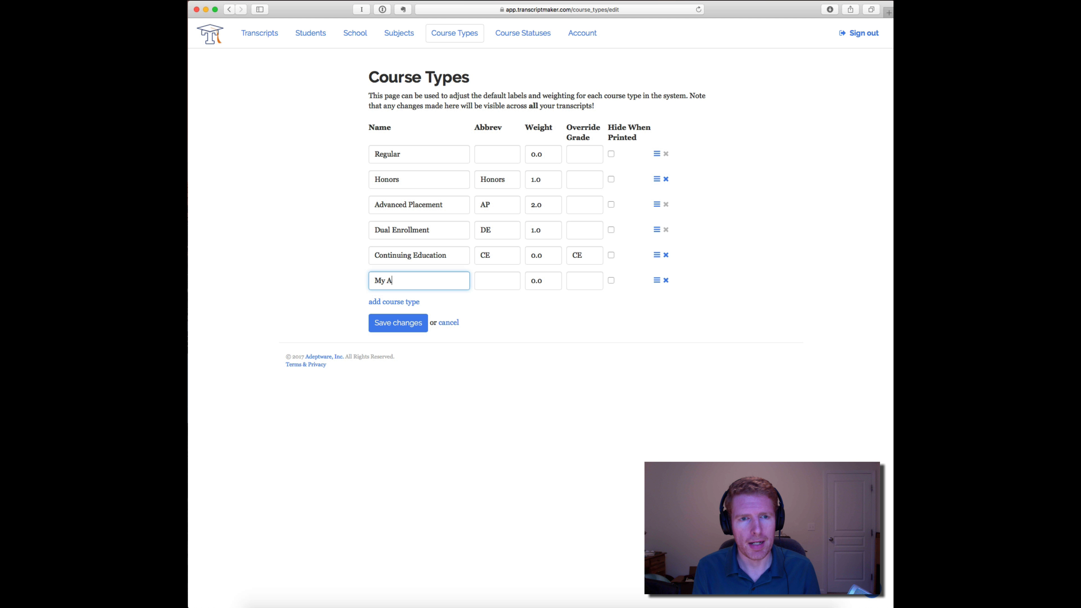
text(wesome Course Type)
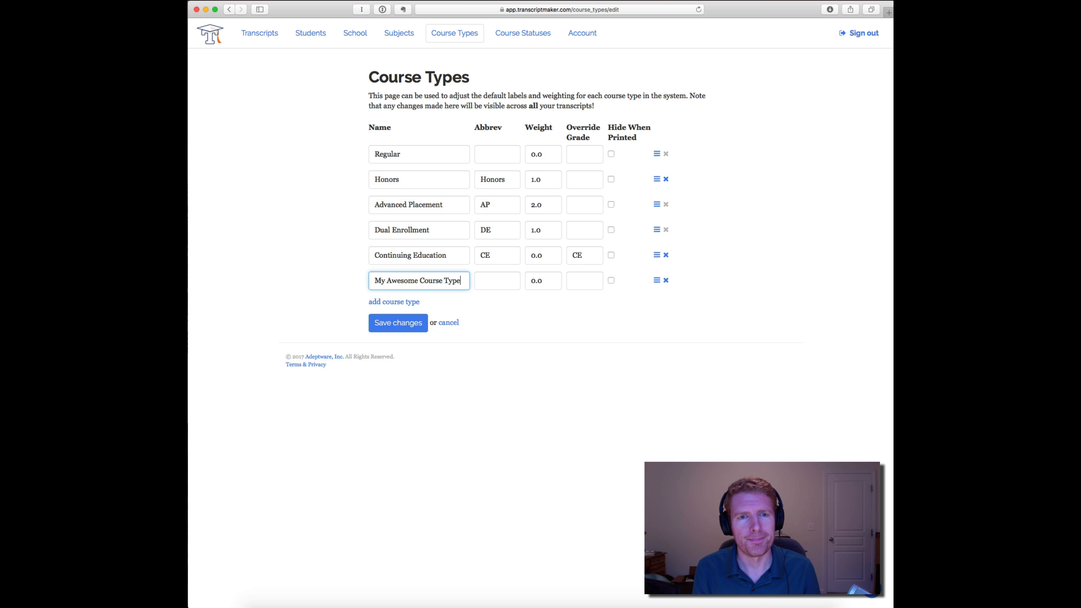
- Give the new course type the abbreviation MACT and save the course types
key(Tab)
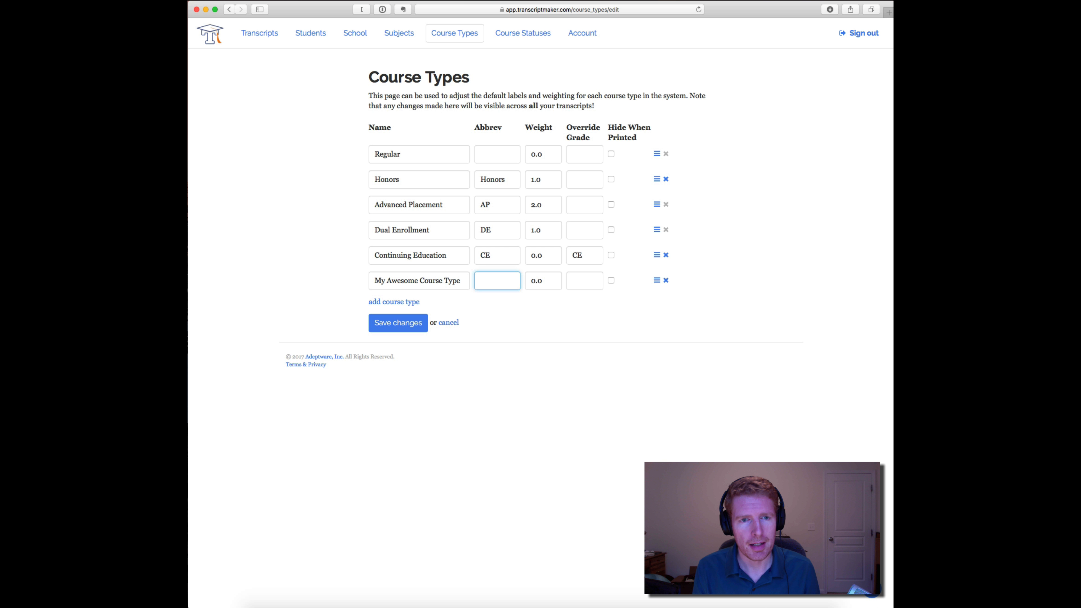
text(MACT)
key(Tab)
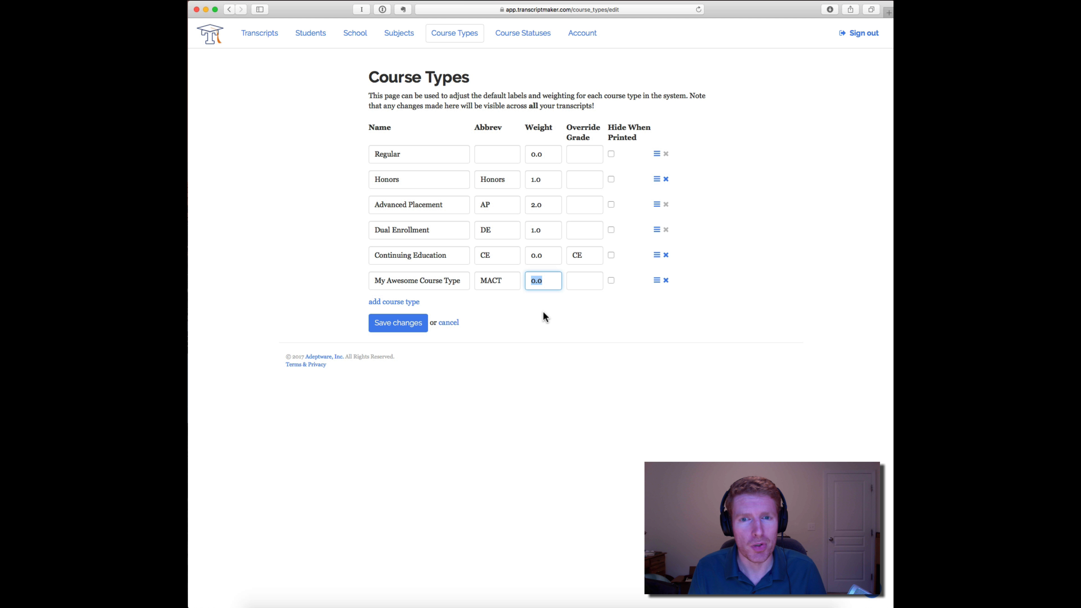
click(566, 312)
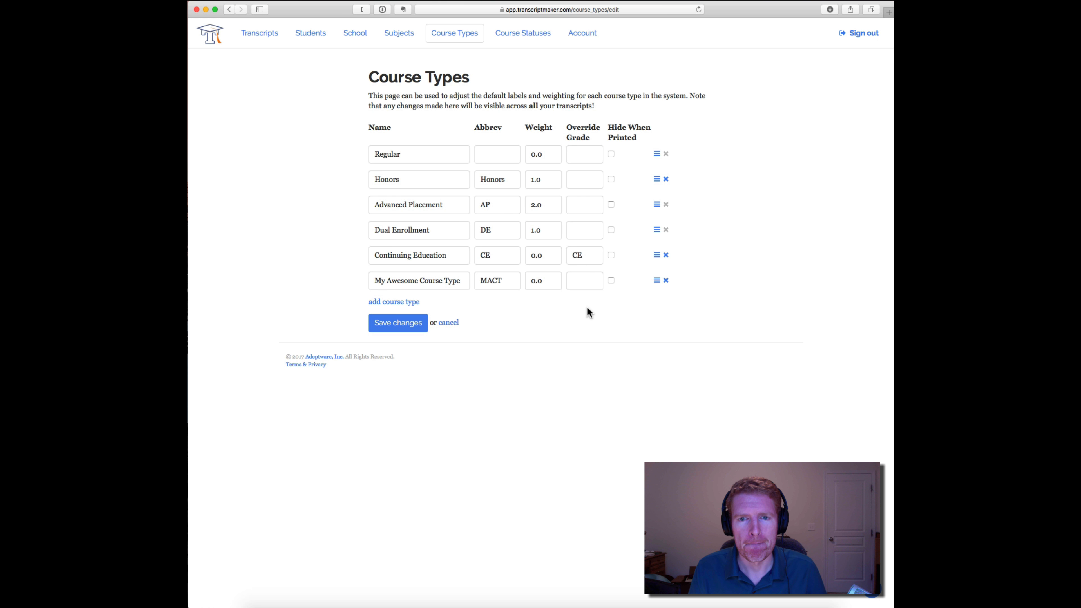
click(383, 322)
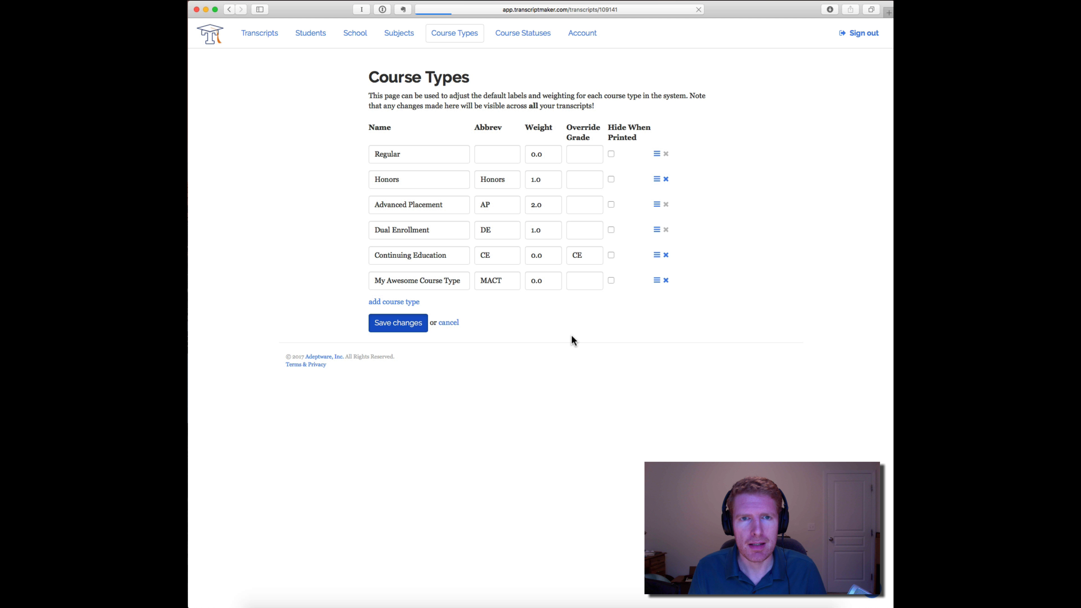
- Open the English Composition course for editing and check its course type options for the new type
scroll(501, 242, down, 5)
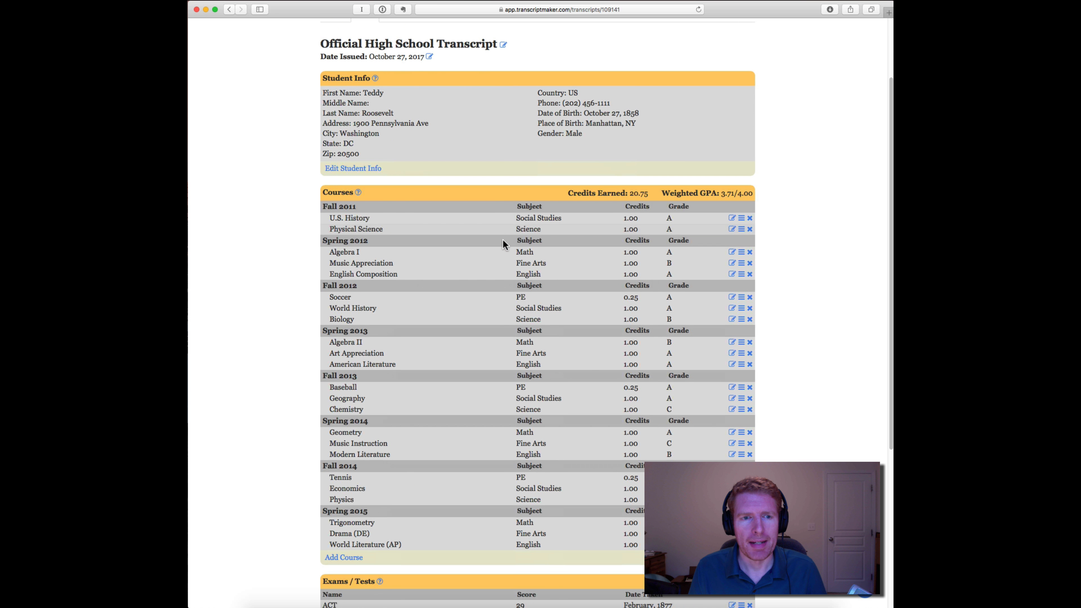
click(732, 268)
click(481, 310)
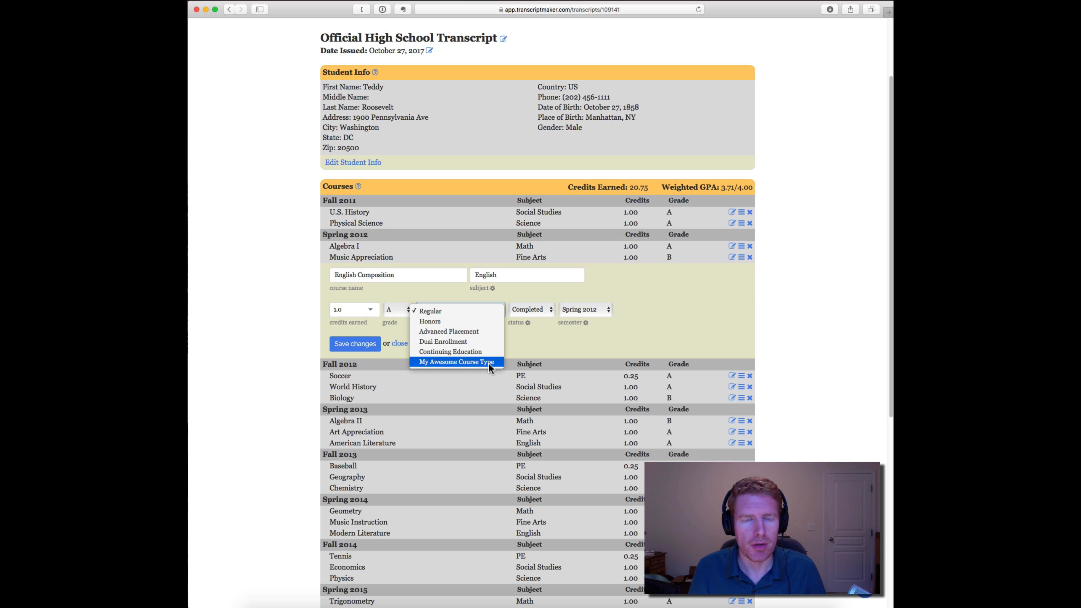
click(537, 346)
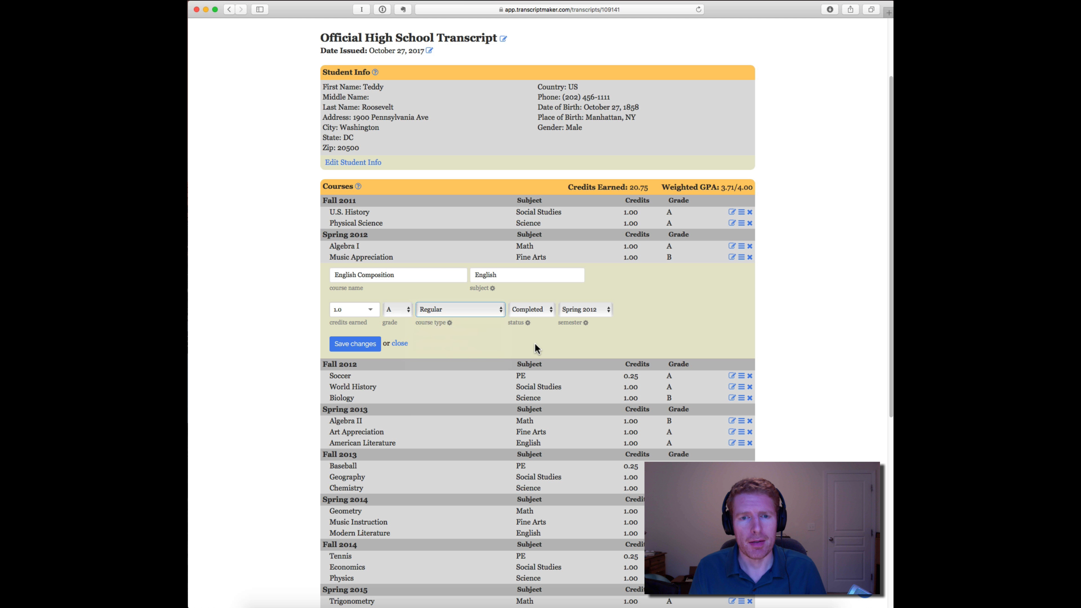
- Add a new course status named Test with abbreviation Test and override grade T, and save the course statuses
scroll(533, 331, up, 4)
click(516, 34)
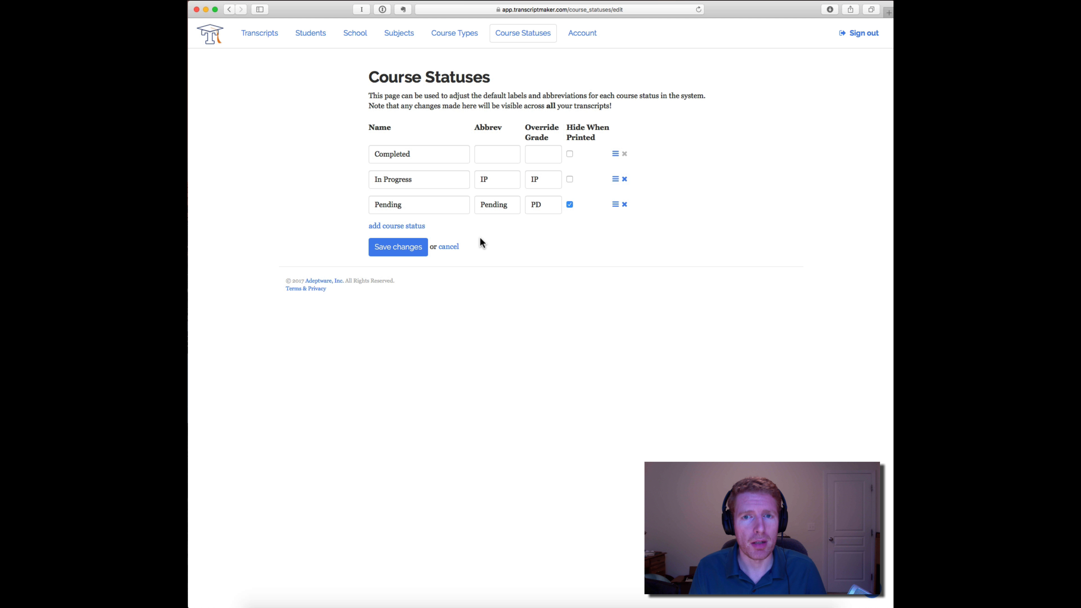
click(397, 226)
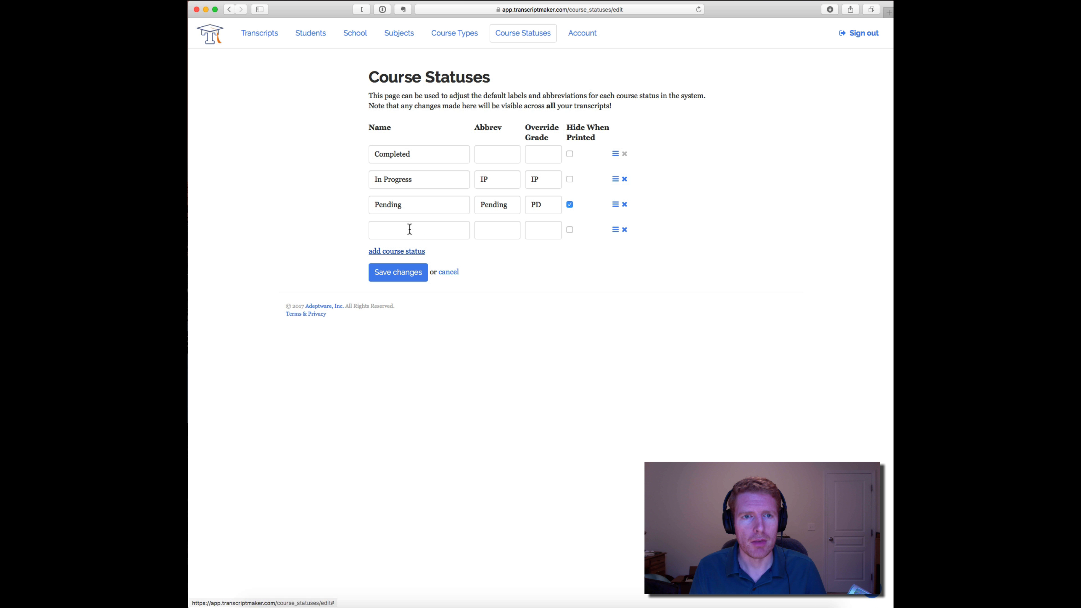
click(430, 232)
text(Test)
key(Tab)
text(Test)
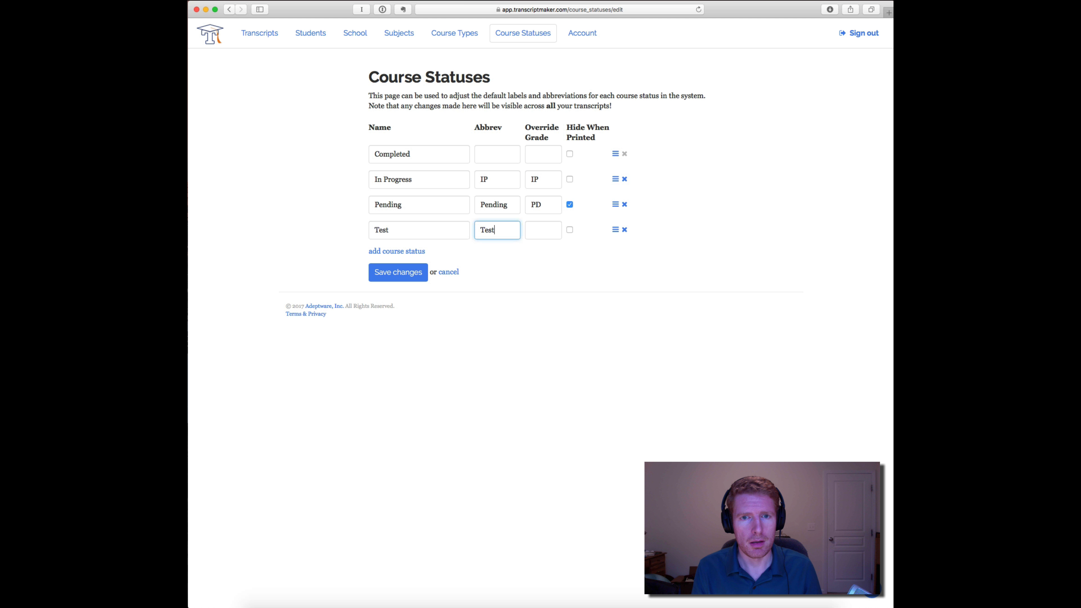
key(Tab)
text(T)
click(402, 274)
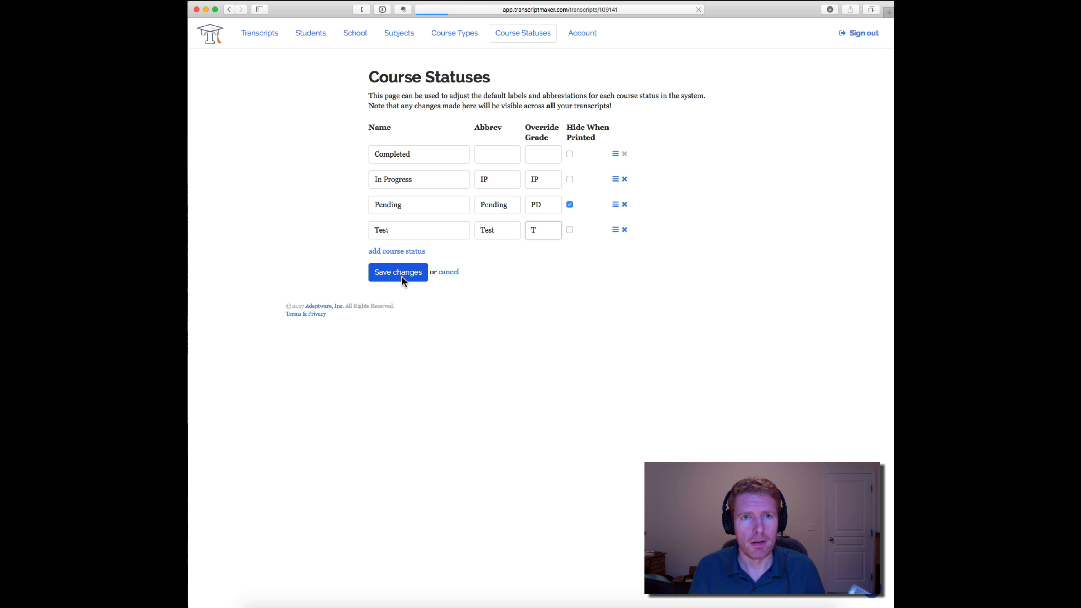
- Open the Music Appreciation course for editing, check its status and course type options for the new entries, and close it
scroll(648, 259, down, 5)
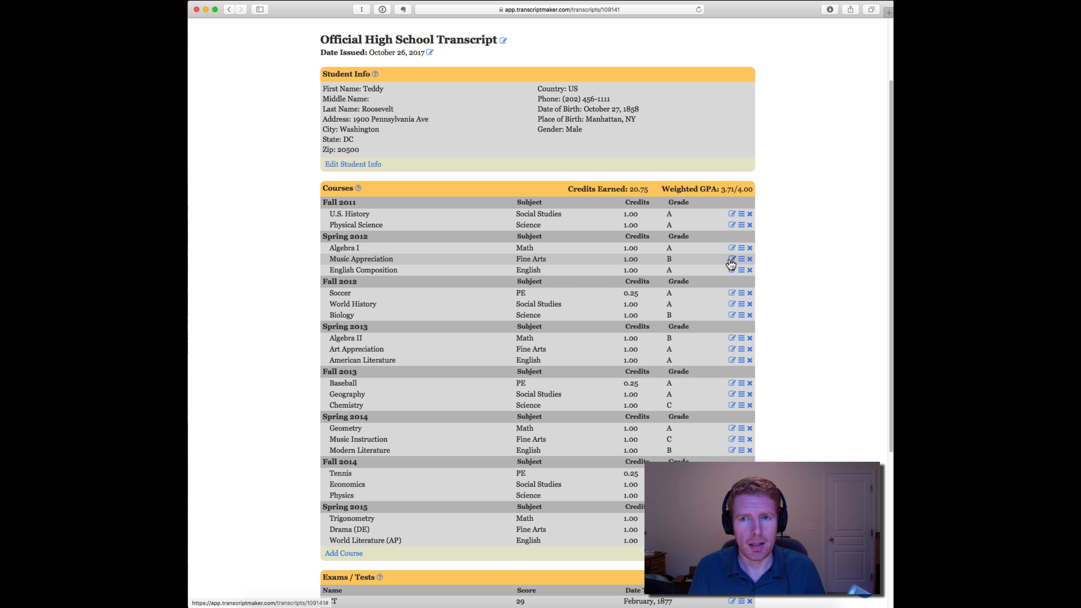
click(732, 259)
click(550, 300)
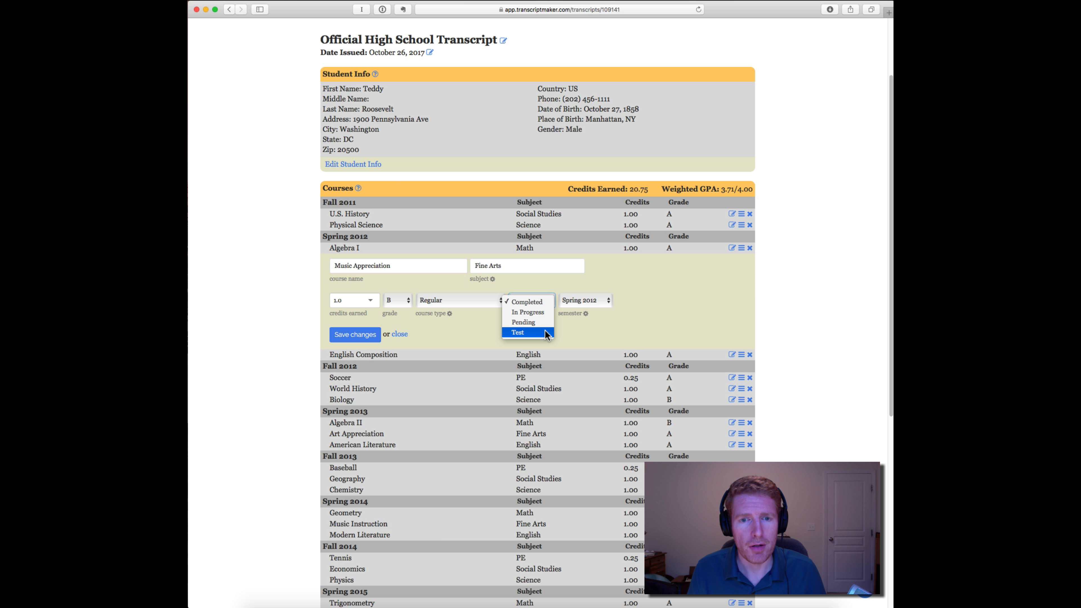
click(551, 285)
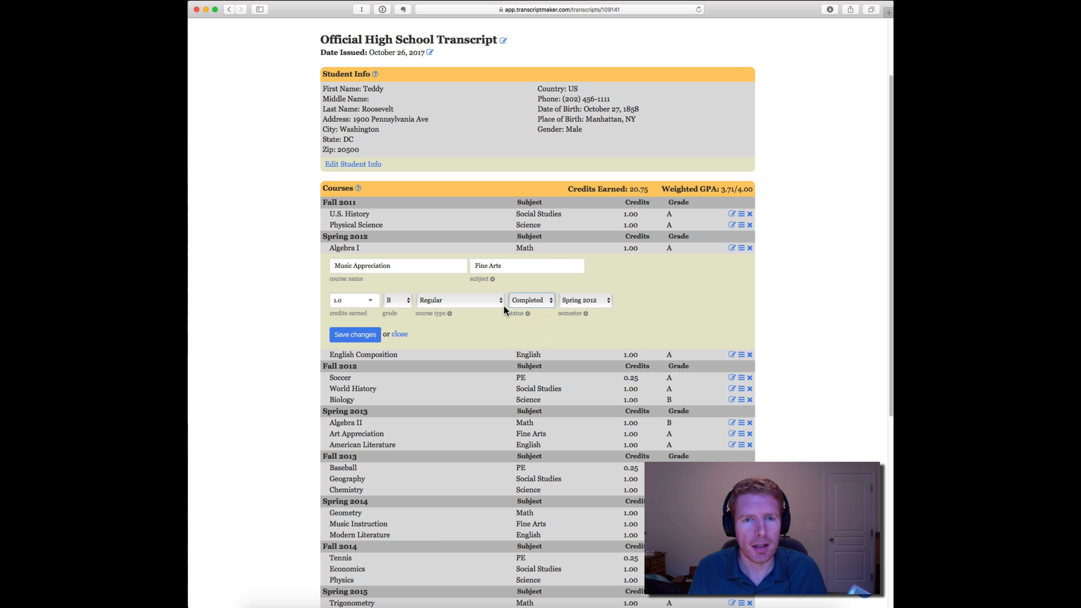
click(489, 299)
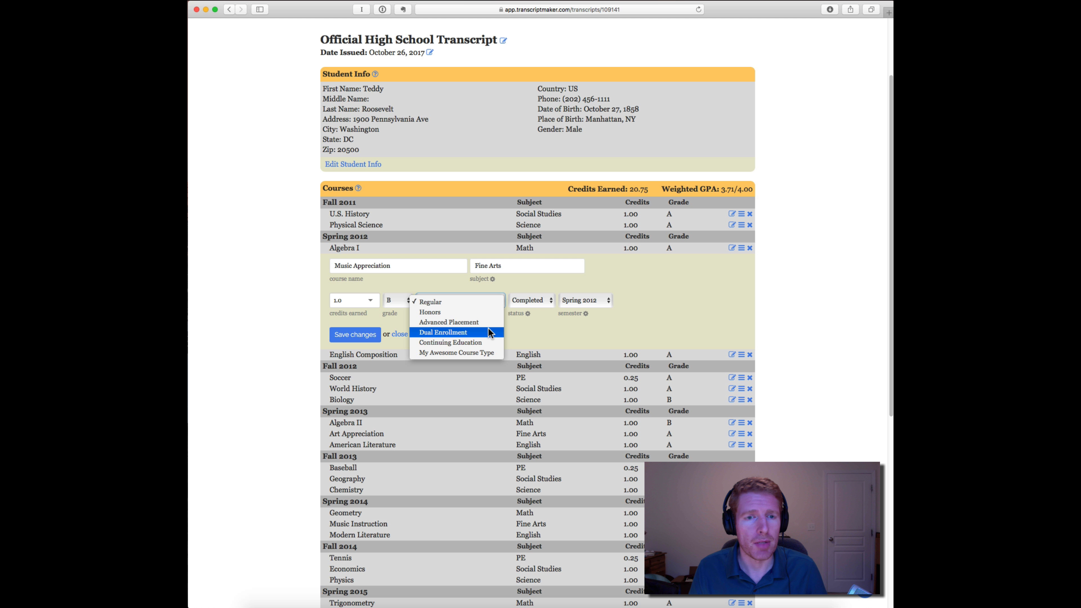
click(649, 338)
click(608, 331)
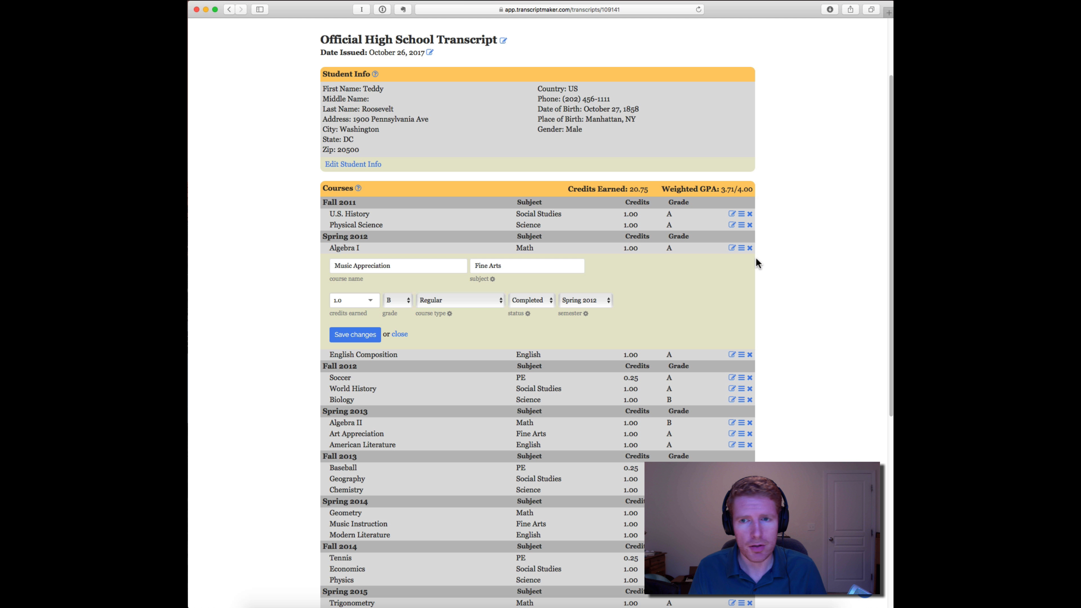
click(399, 334)
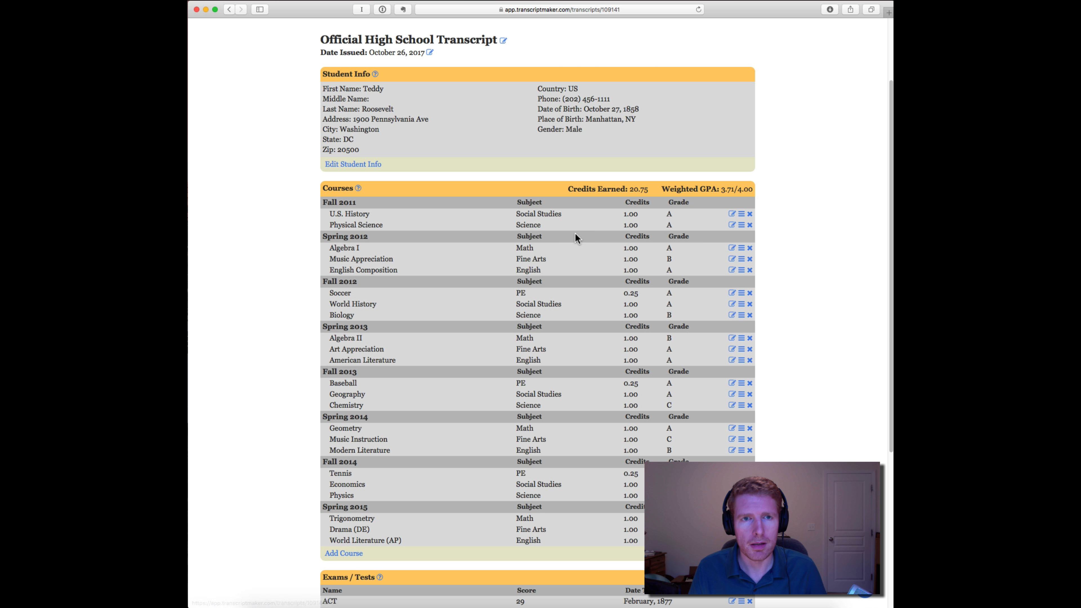
- Open the transcript's settings and save them
scroll(566, 239, up, 3)
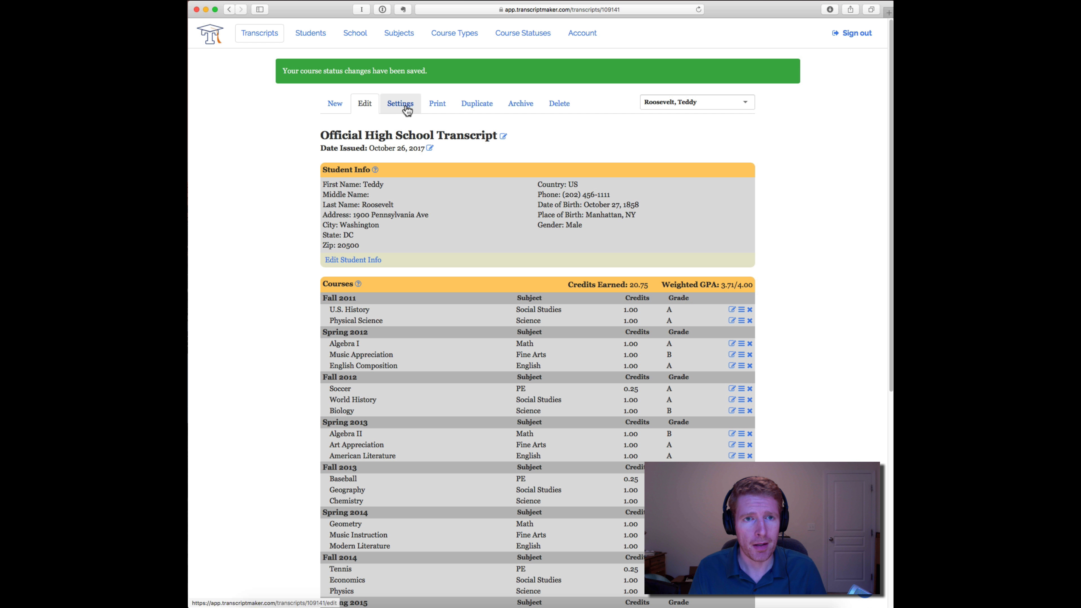
click(396, 111)
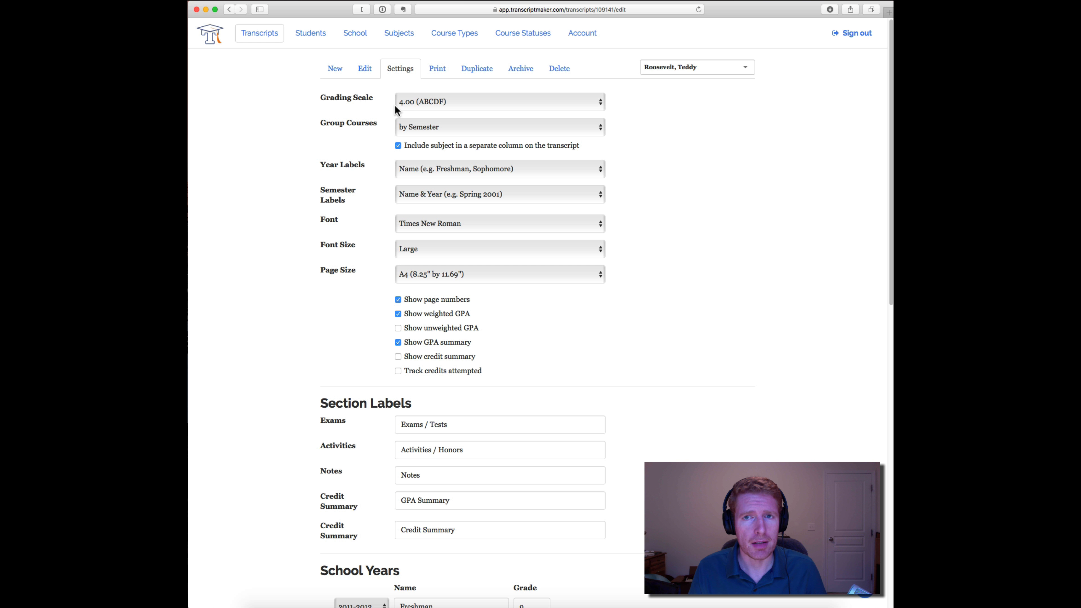
scroll(408, 212, down, 1)
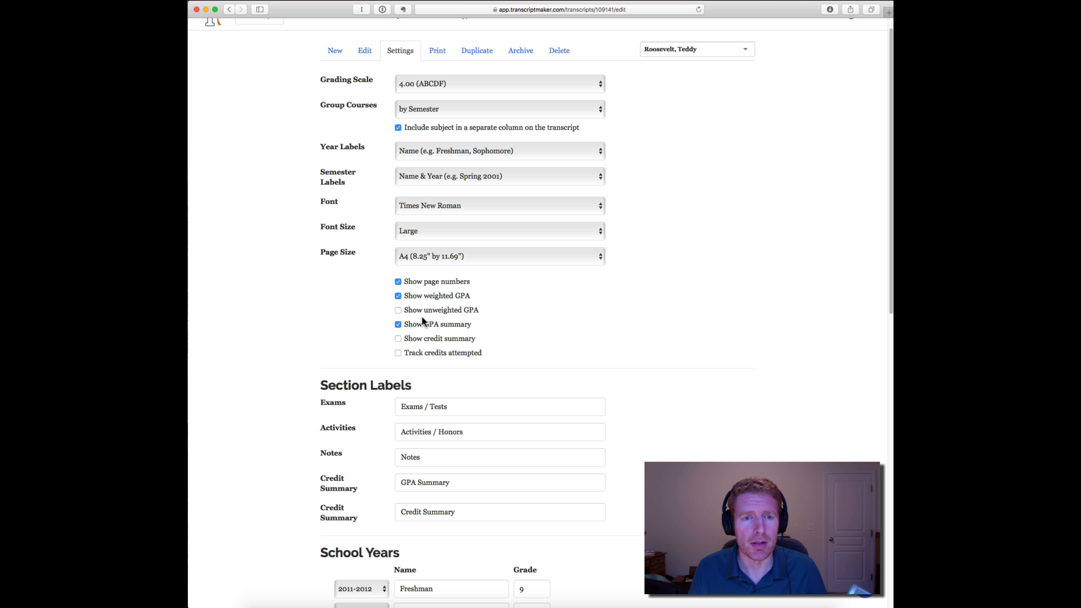
scroll(438, 317, down, 12)
scroll(388, 510, down, 3)
click(423, 553)
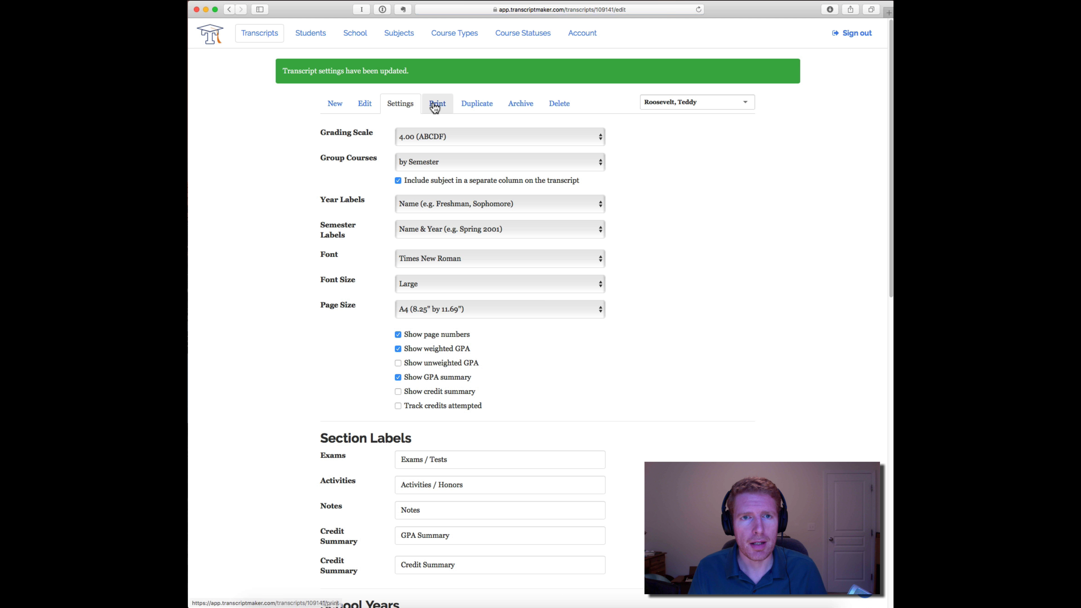
- Download the transcript as a portrait PDF and open the downloaded file
click(435, 107)
click(556, 132)
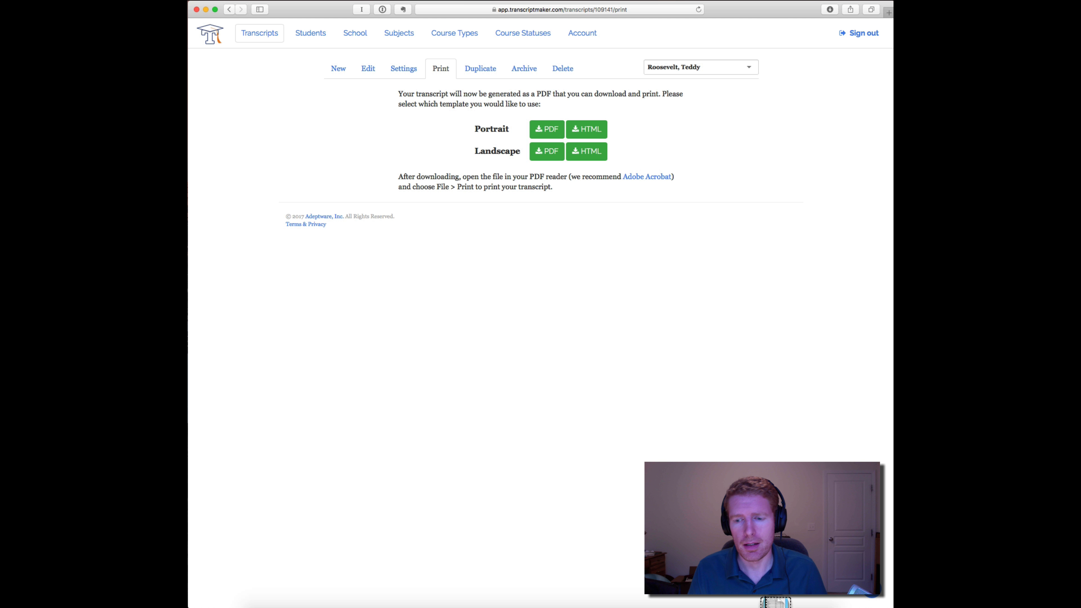
click(776, 602)
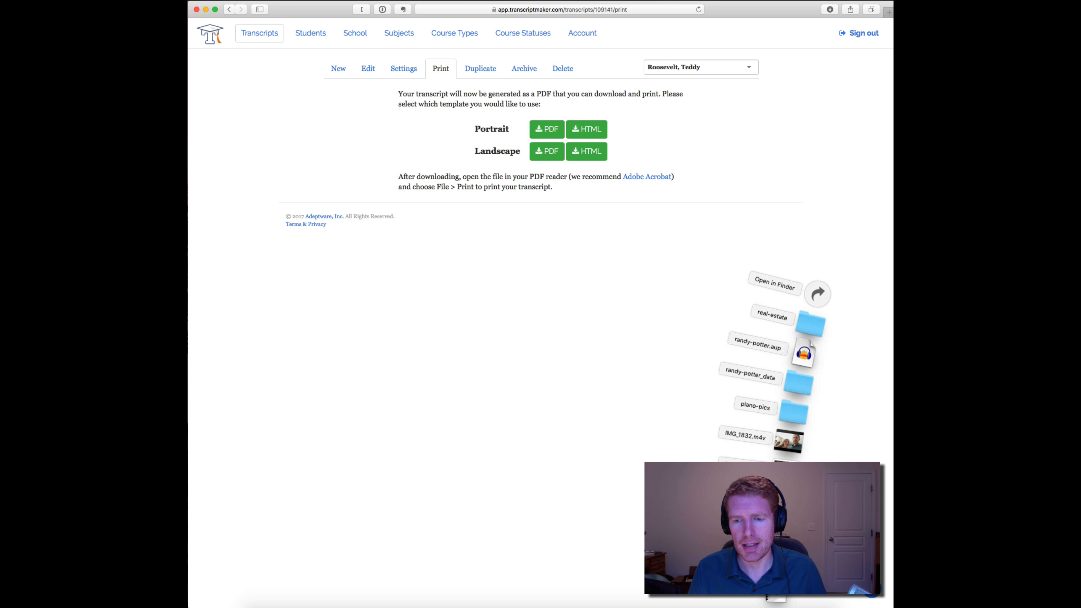
click(778, 596)
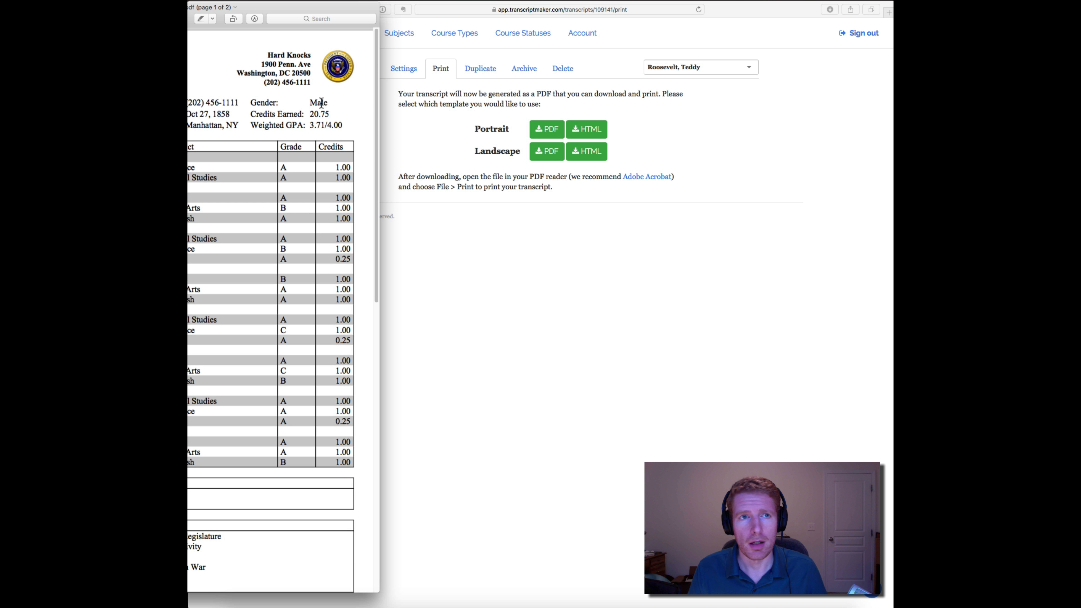
- Enlarge the PDF window, scroll through the printed transcript's pages, and close the document
double_click(256, 11)
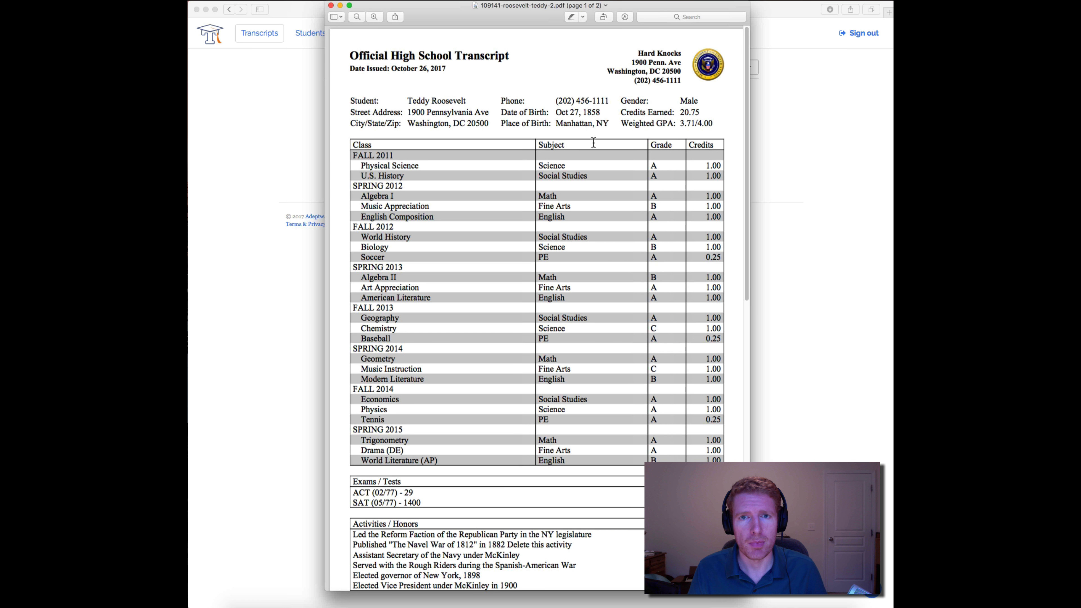
scroll(595, 140, down, 10)
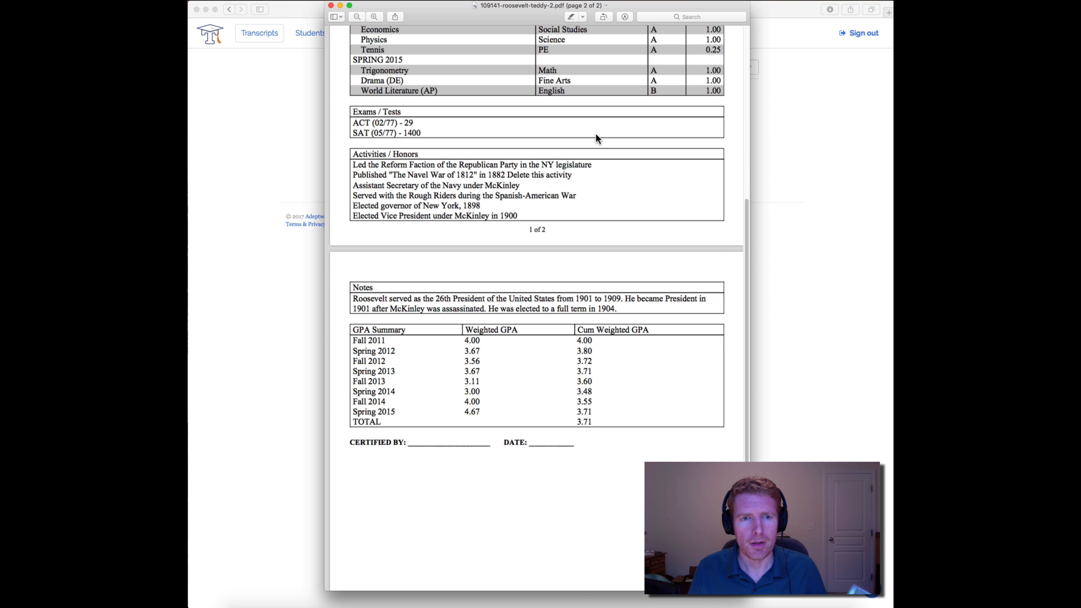
scroll(595, 140, down, 2)
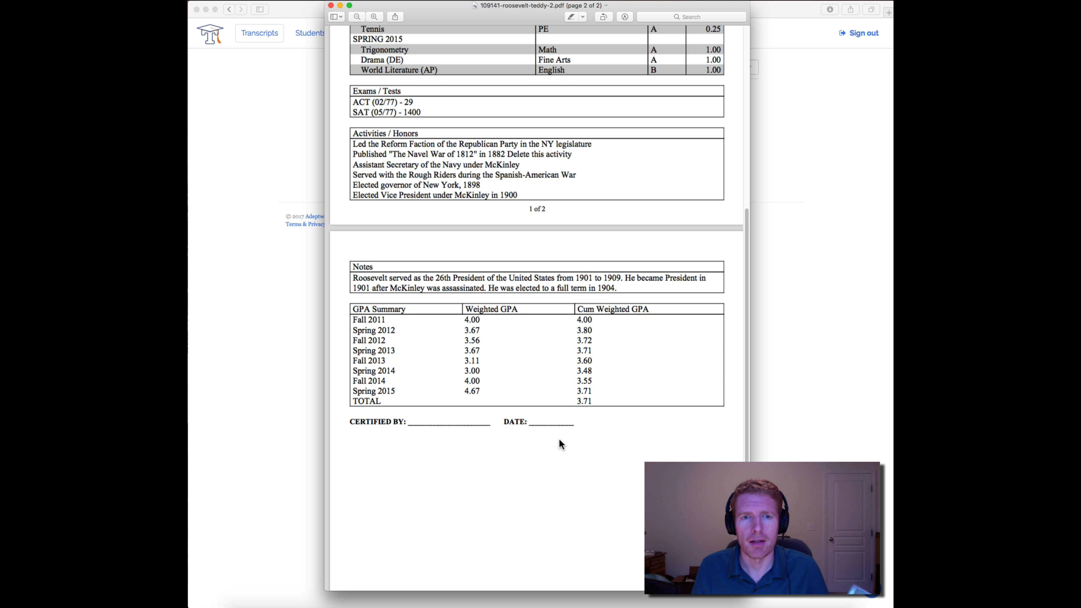
key(super+w)
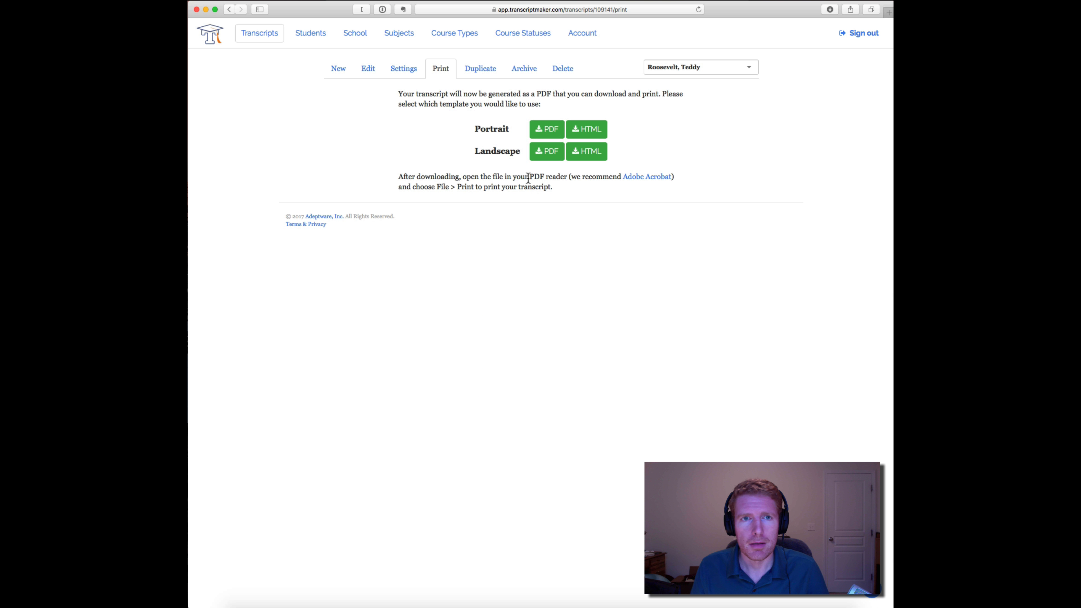
- Return to the transcript settings and compare them with the printed PDF, then close the PDF window
click(402, 70)
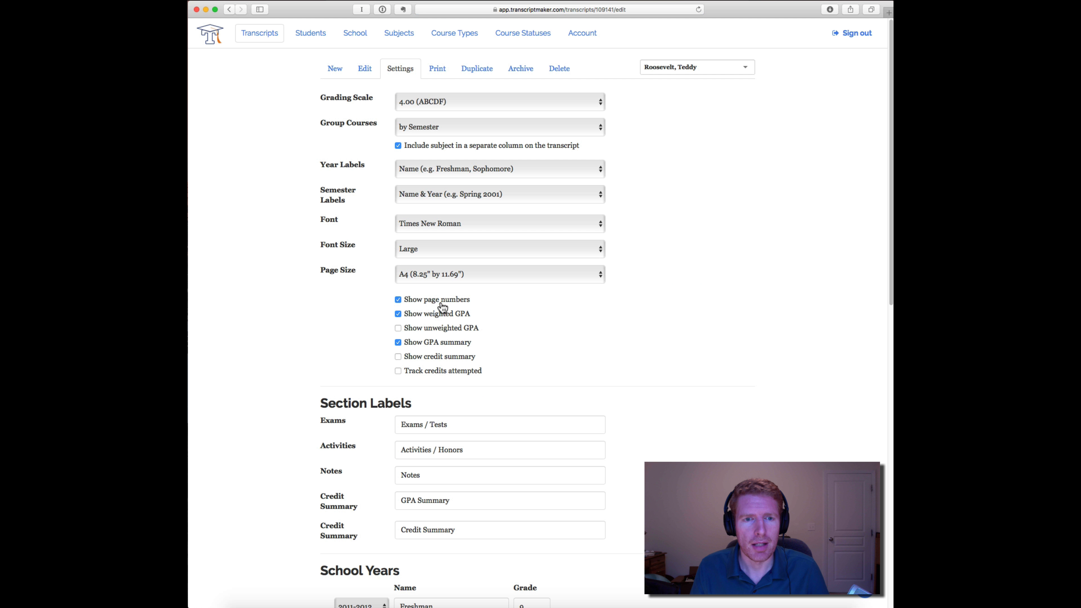
scroll(441, 306, down, 1)
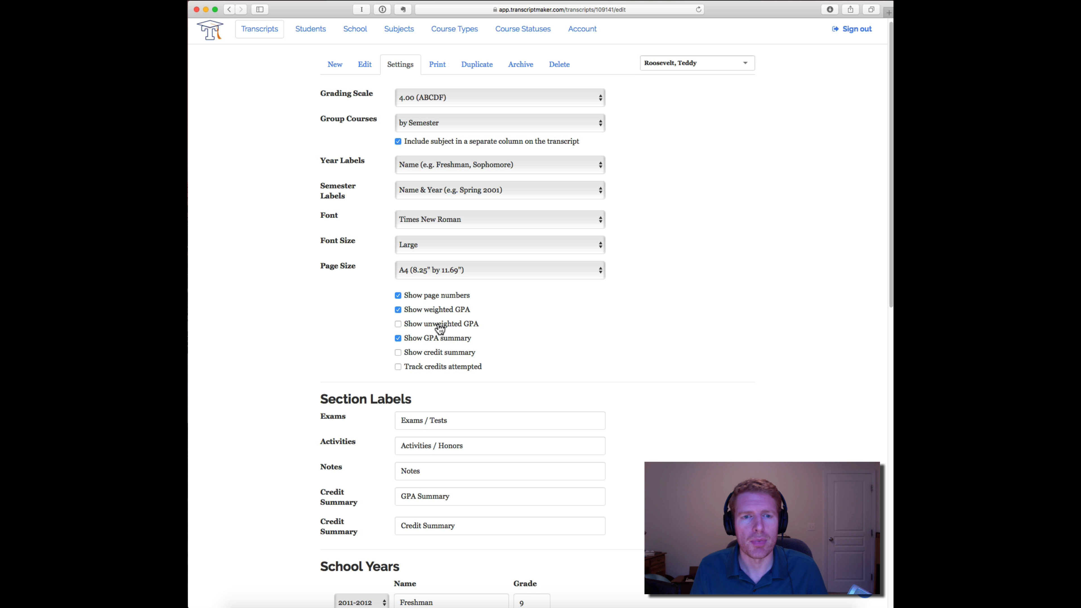
key(super+Tab)
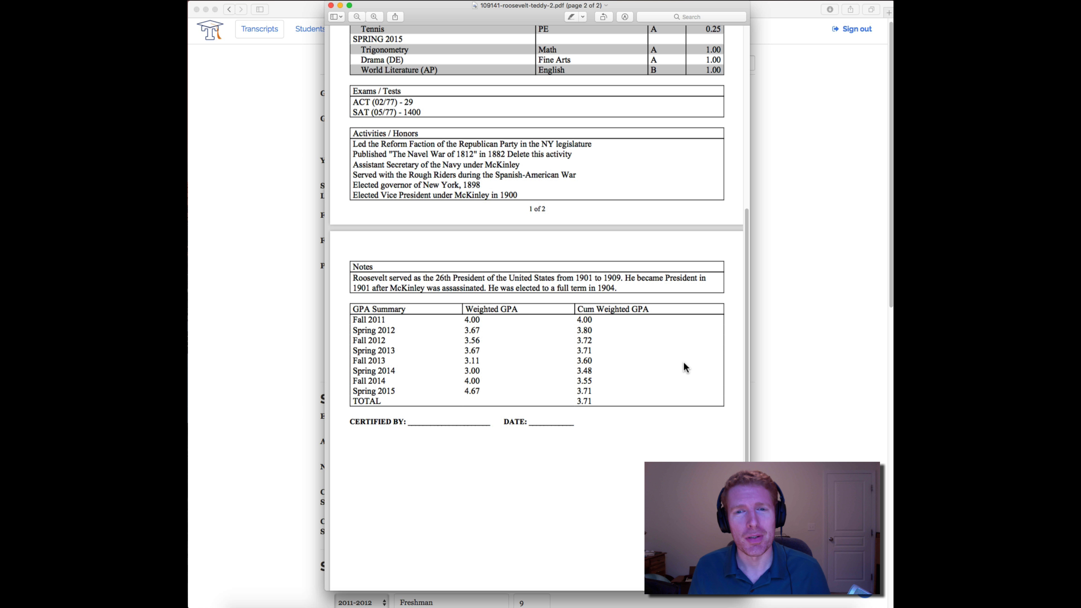
scroll(676, 360, up, 10)
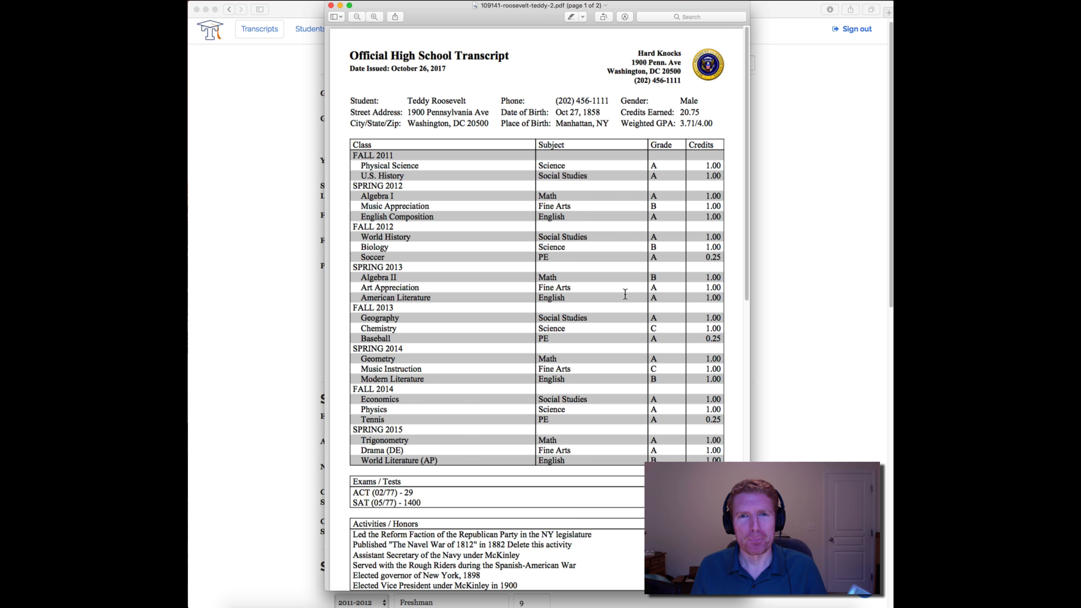
click(331, 6)
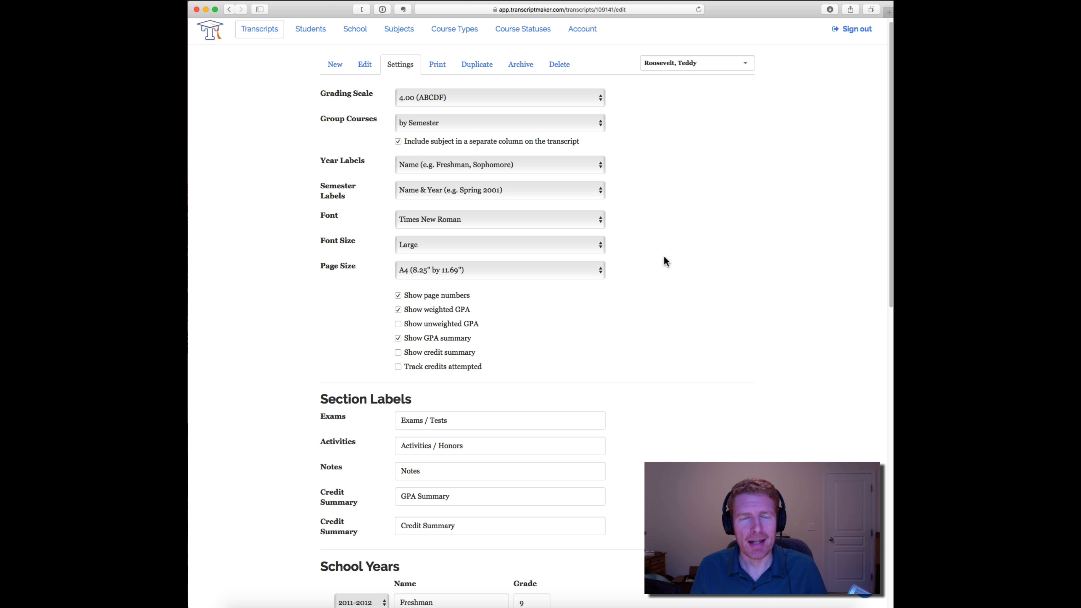